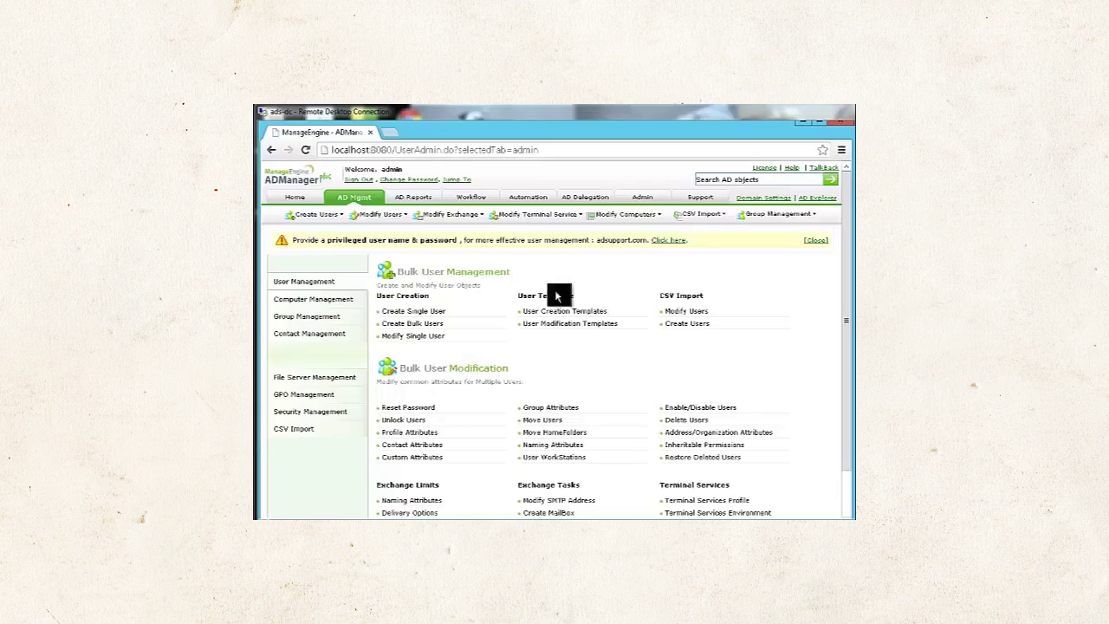
# Open the Modify Share Permissions form under AD Mgmt > File Server Management.
pyautogui.click(375, 200)
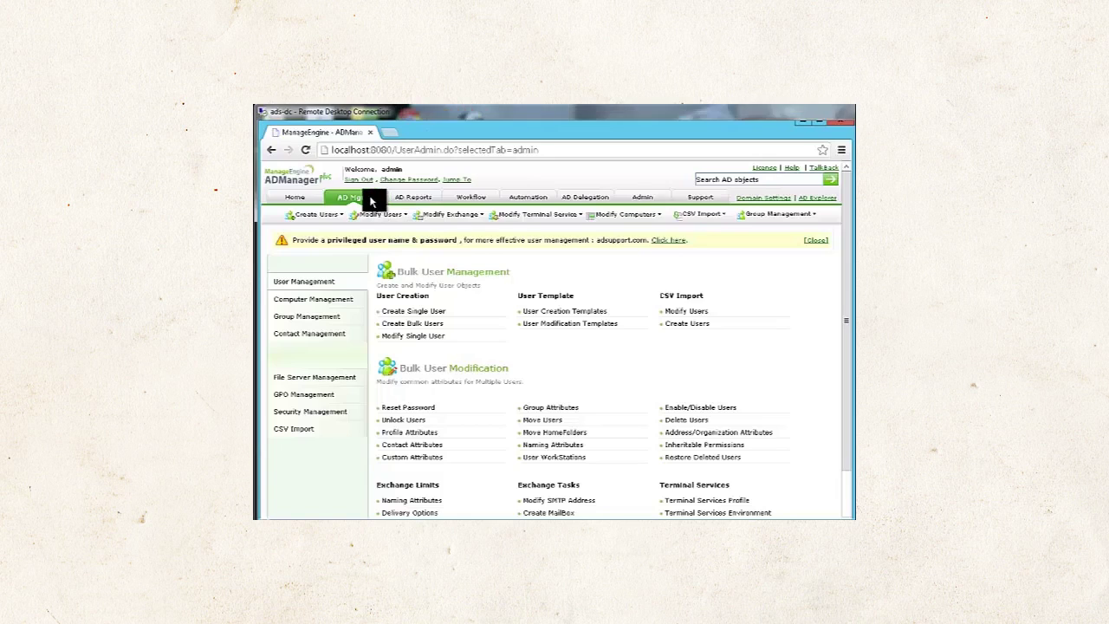
pyautogui.click(331, 382)
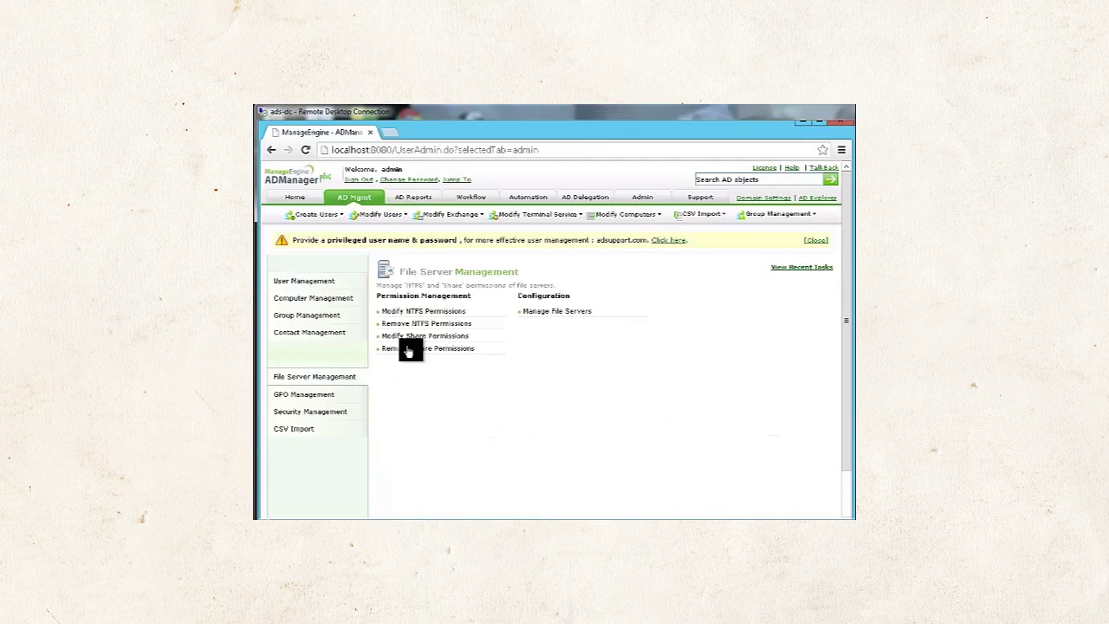
pyautogui.click(439, 338)
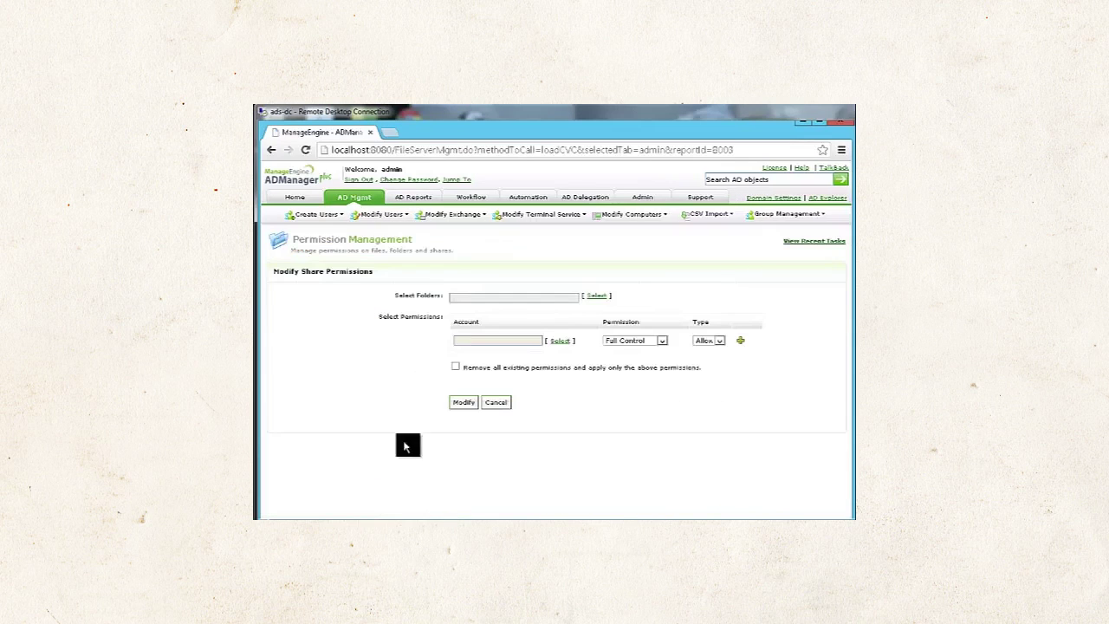
# Select Lean Champions as the shared folder to modify.
pyautogui.click(596, 296)
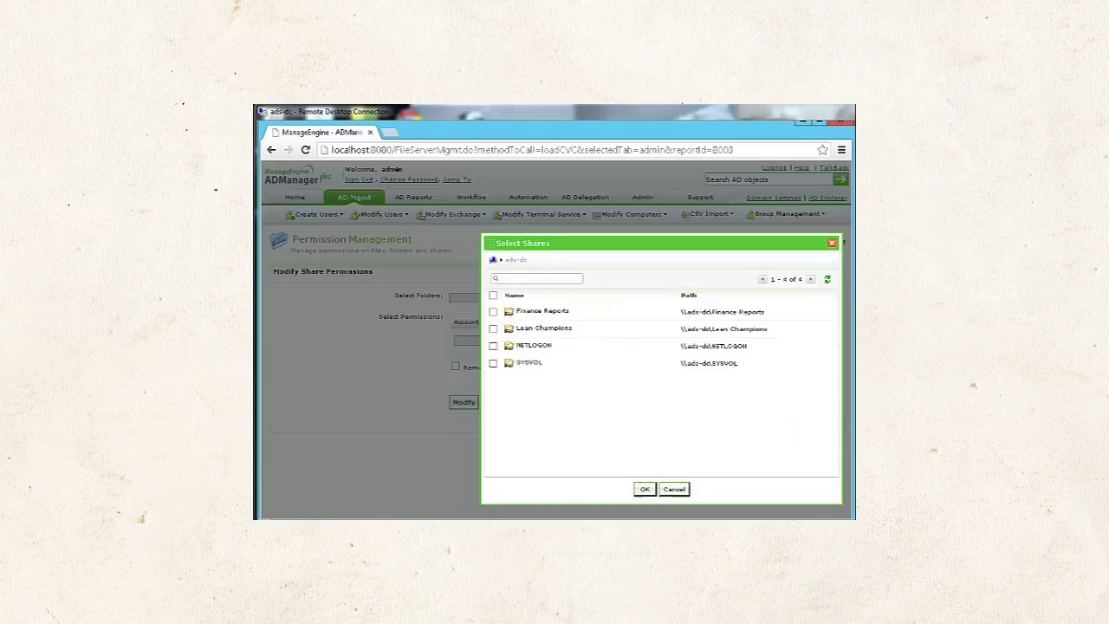
pyautogui.click(493, 330)
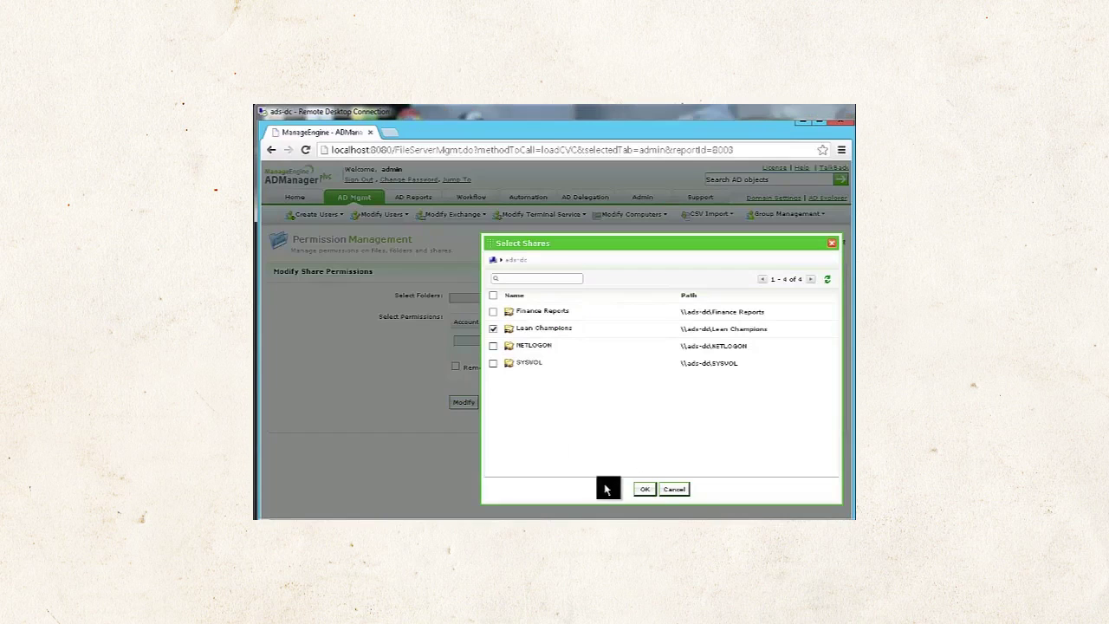
pyautogui.click(644, 489)
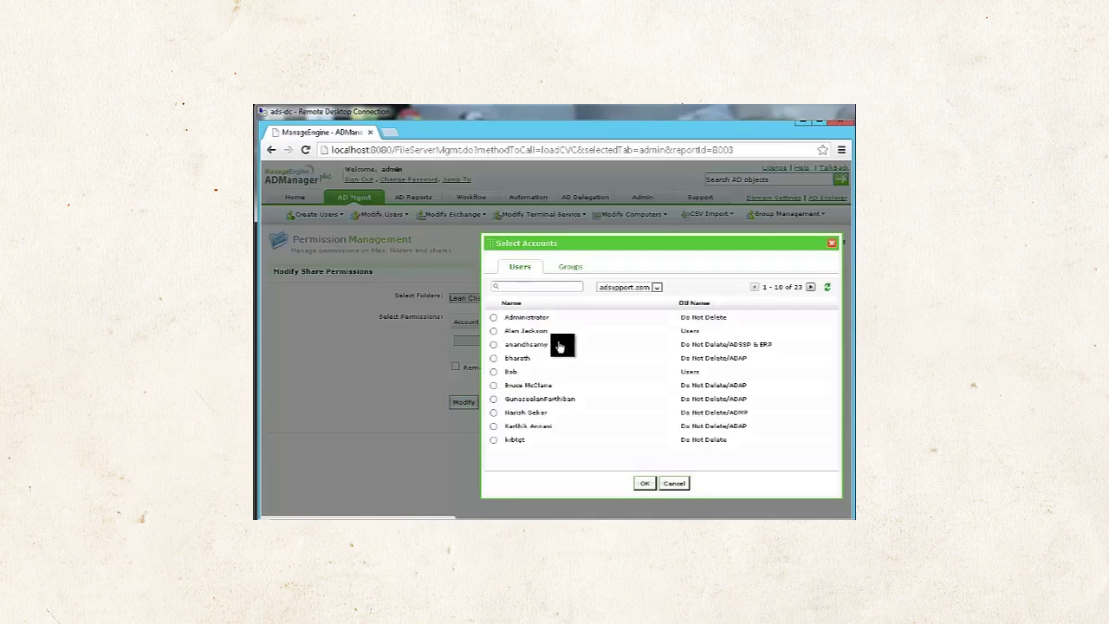
# Grant the first user Full Control (Allow) and add a second permission row.
pyautogui.click(549, 287)
pyautogui.write('linda')
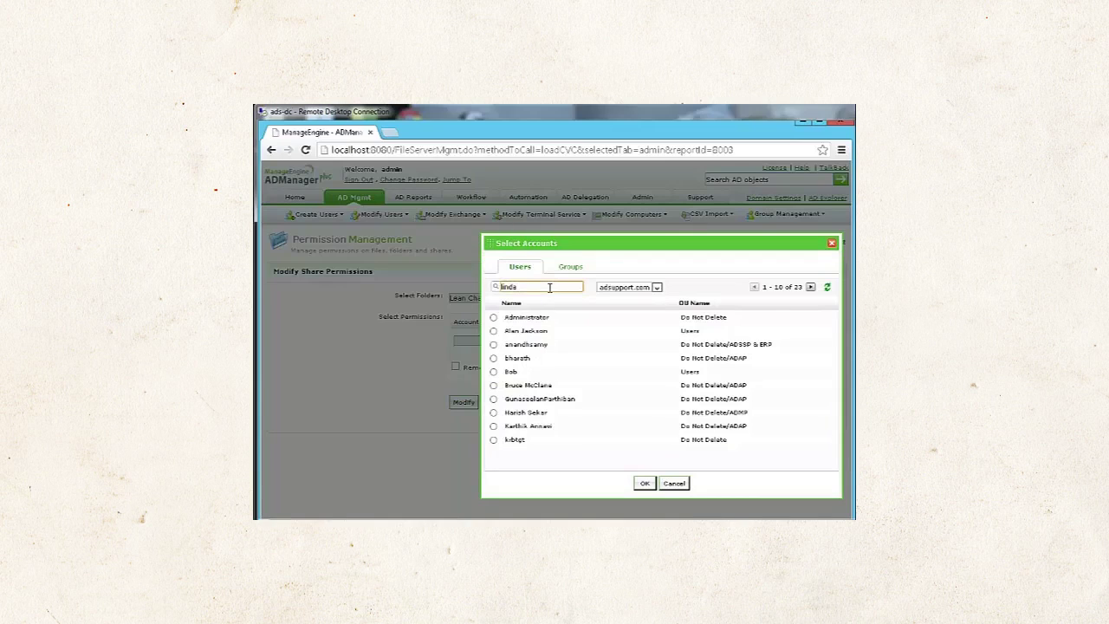
pyautogui.press('Return')
pyautogui.click(498, 319)
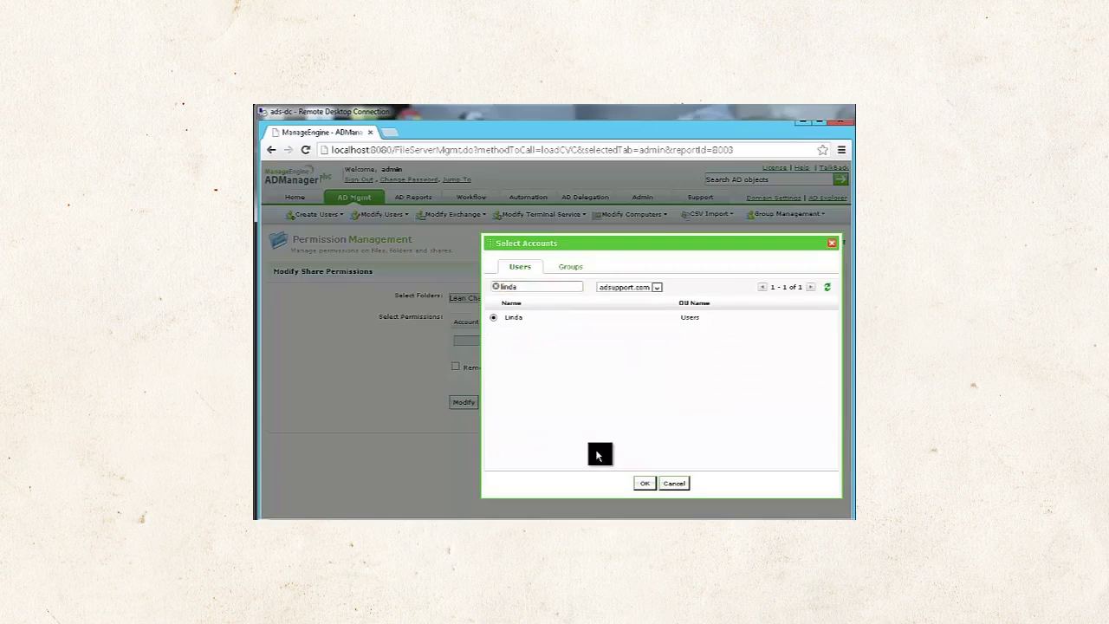
pyautogui.click(644, 482)
pyautogui.click(644, 341)
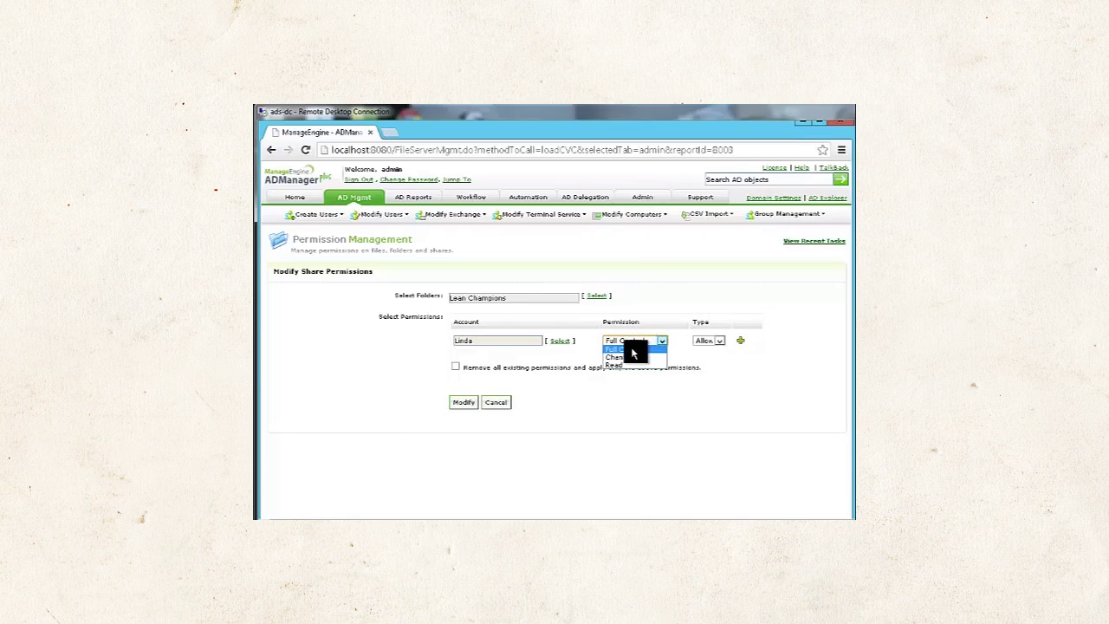
pyautogui.click(632, 350)
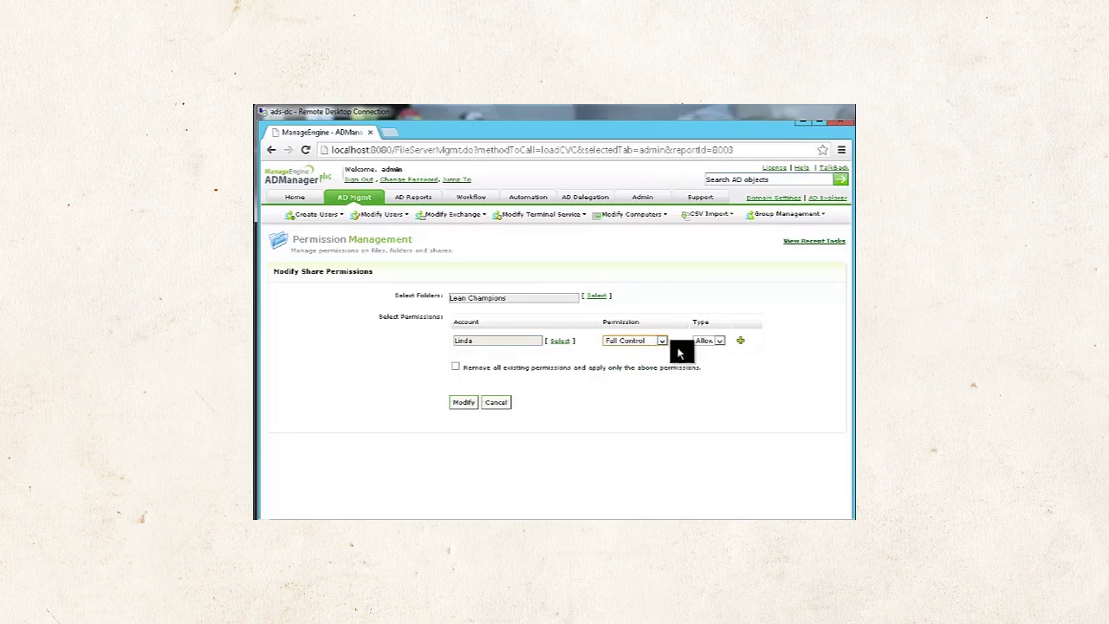
pyautogui.click(741, 341)
# Assign the second user Read (Allow) permission on the share and add a third row.
pyautogui.click(561, 362)
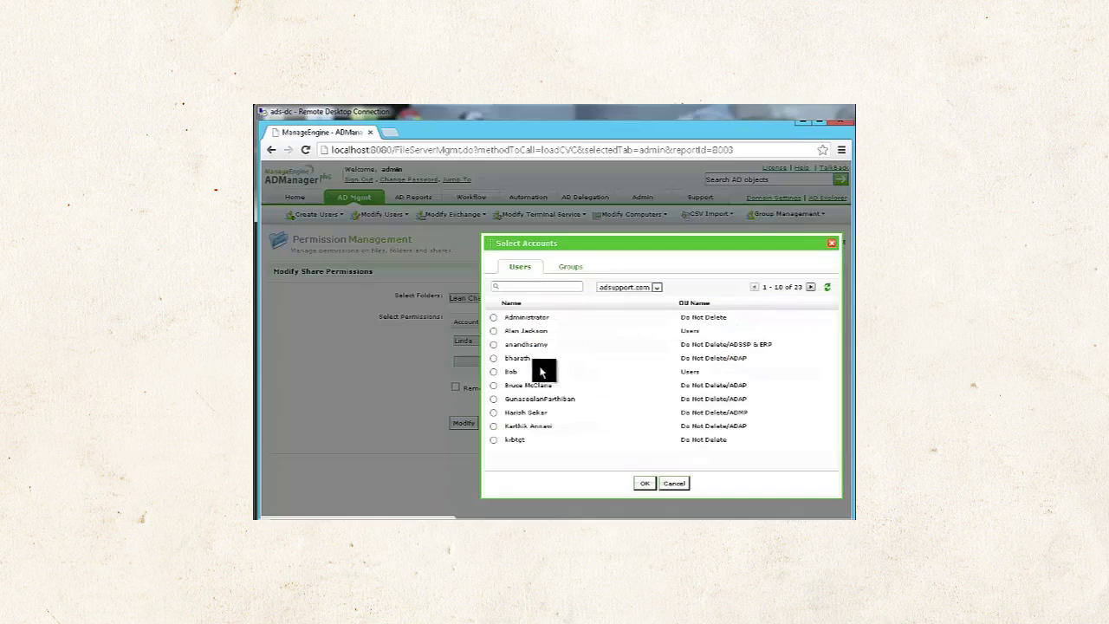
pyautogui.click(538, 286)
pyautogui.write('ma')
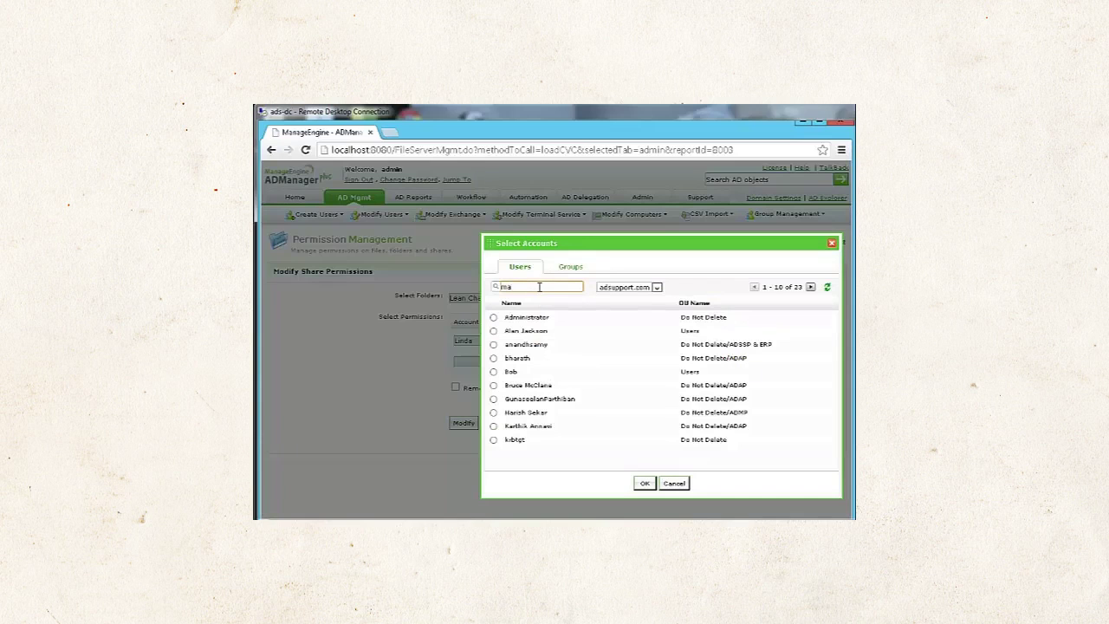
pyautogui.write('tt')
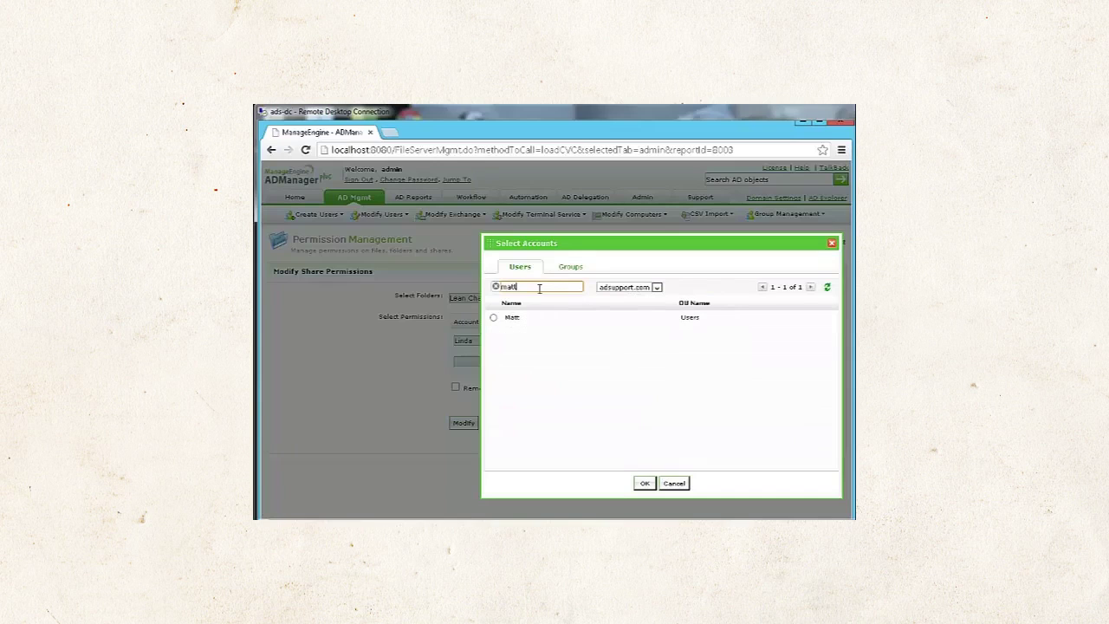
pyautogui.click(495, 319)
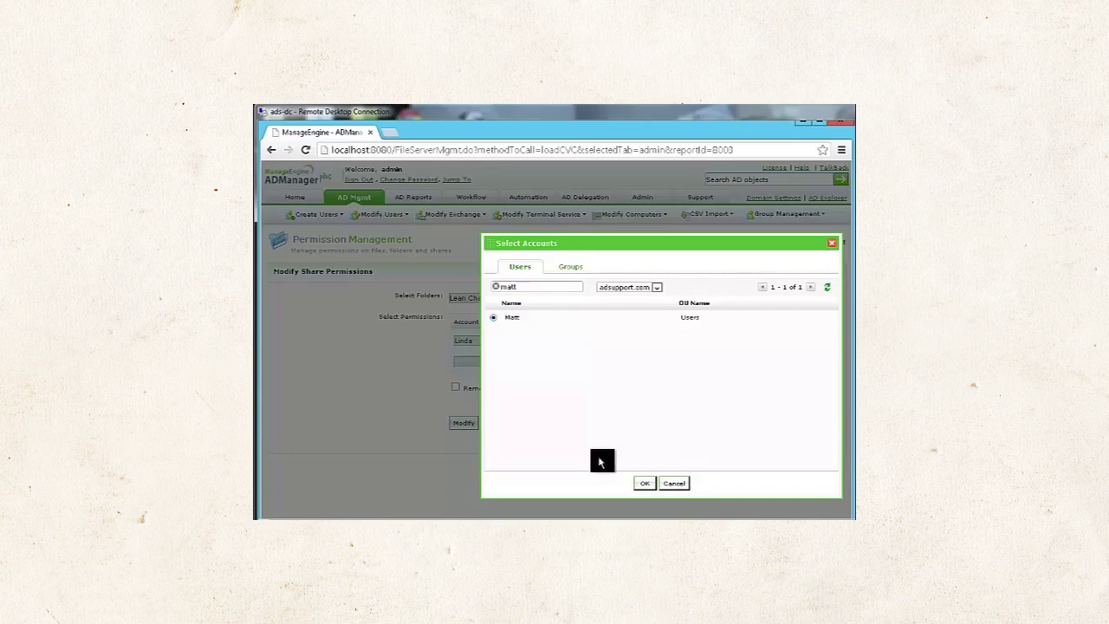
pyautogui.click(645, 483)
pyautogui.click(648, 364)
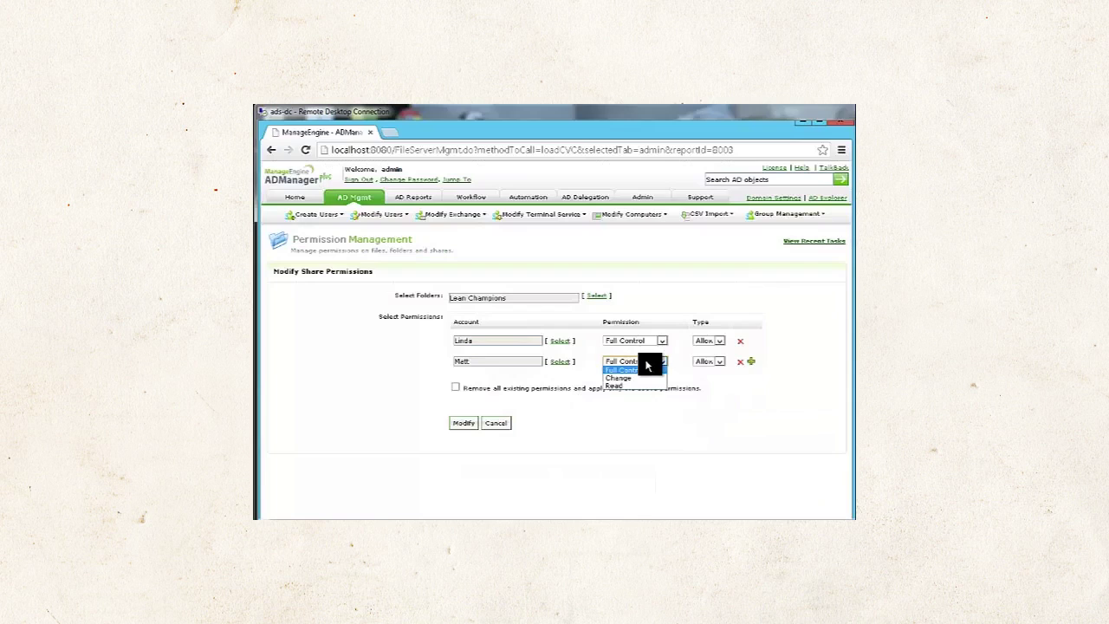
pyautogui.click(630, 385)
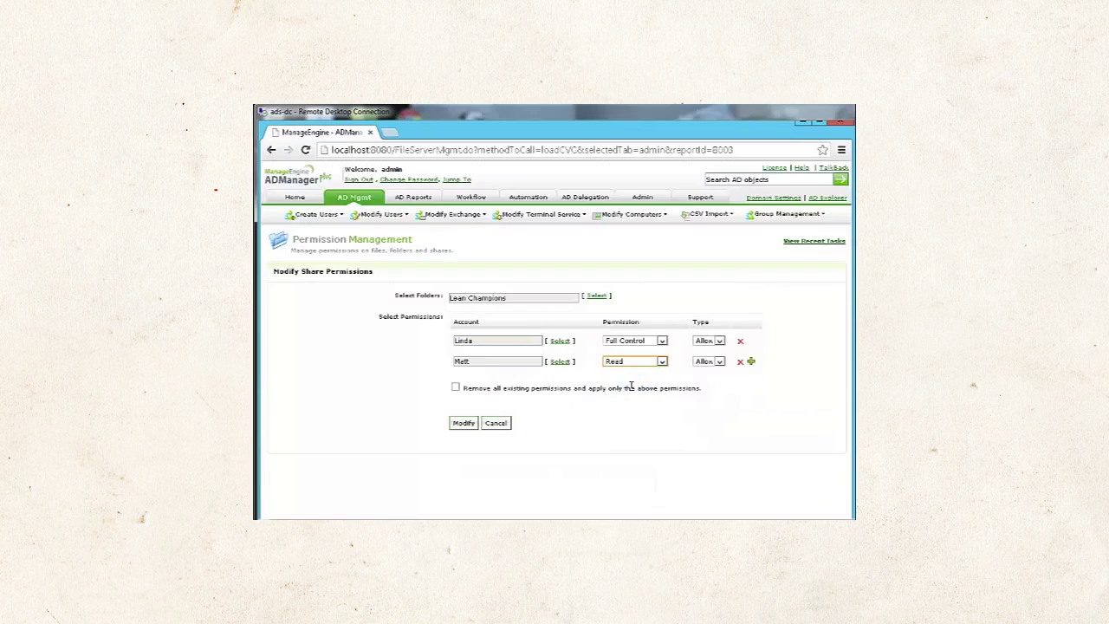
pyautogui.click(707, 361)
pyautogui.click(712, 372)
pyautogui.click(750, 363)
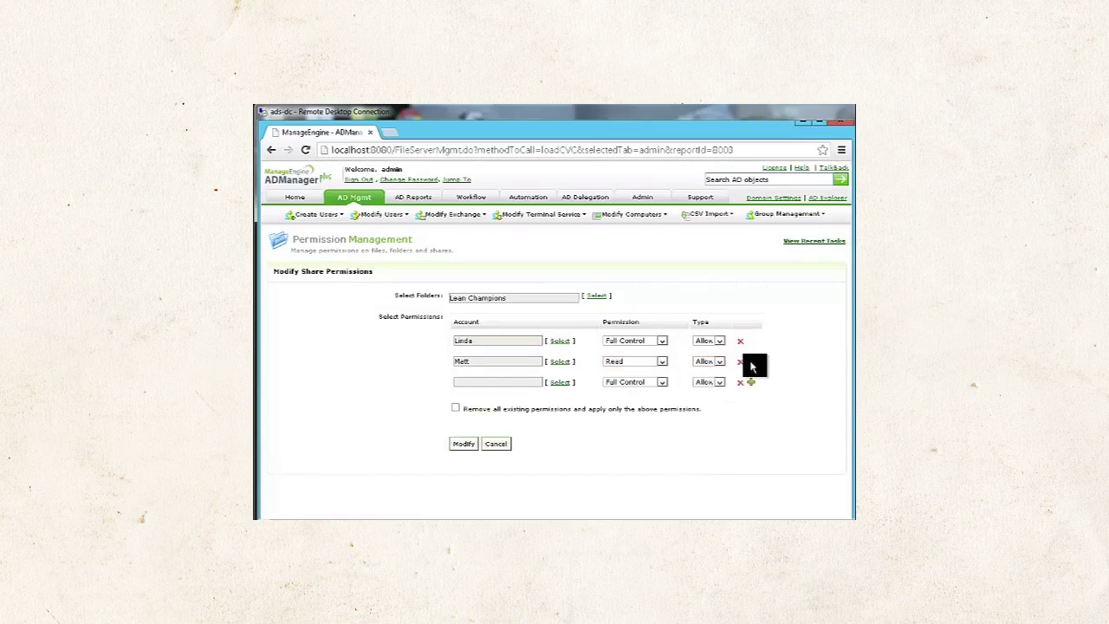
# Give the third user Change (Allow) access and apply the Lean Champions permissions.
pyautogui.click(560, 382)
pyautogui.click(537, 288)
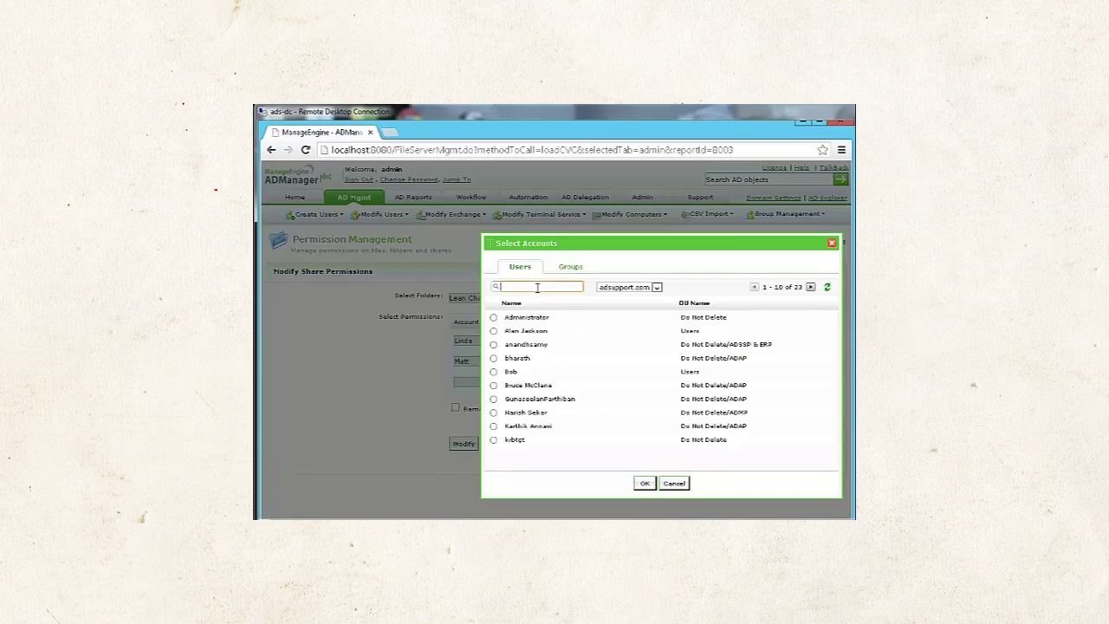
pyautogui.write('bob')
pyautogui.click(494, 318)
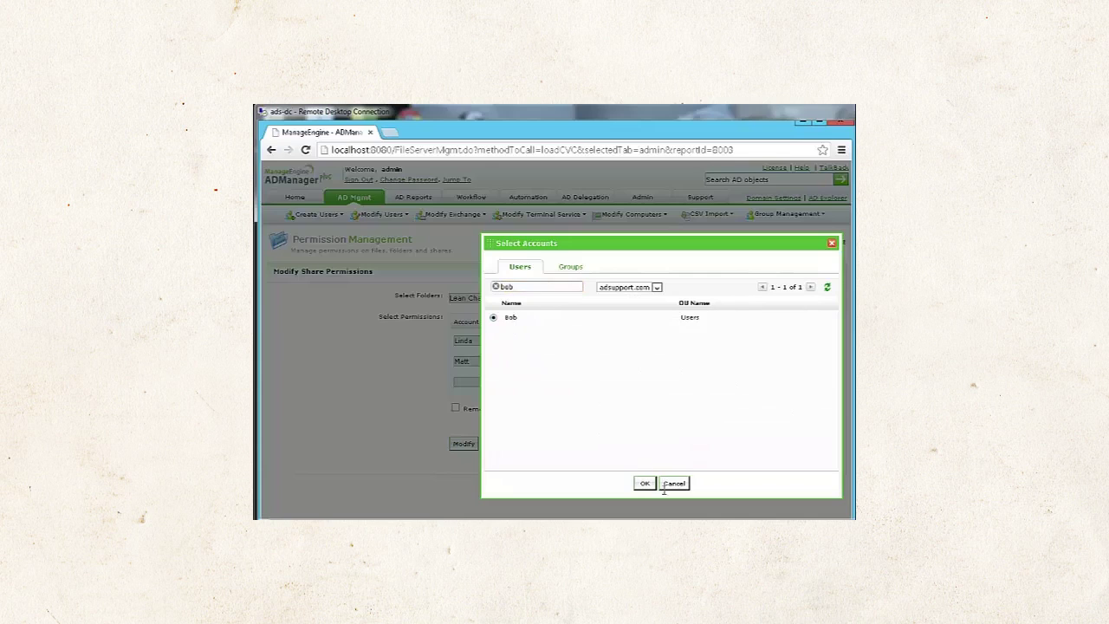
pyautogui.click(638, 484)
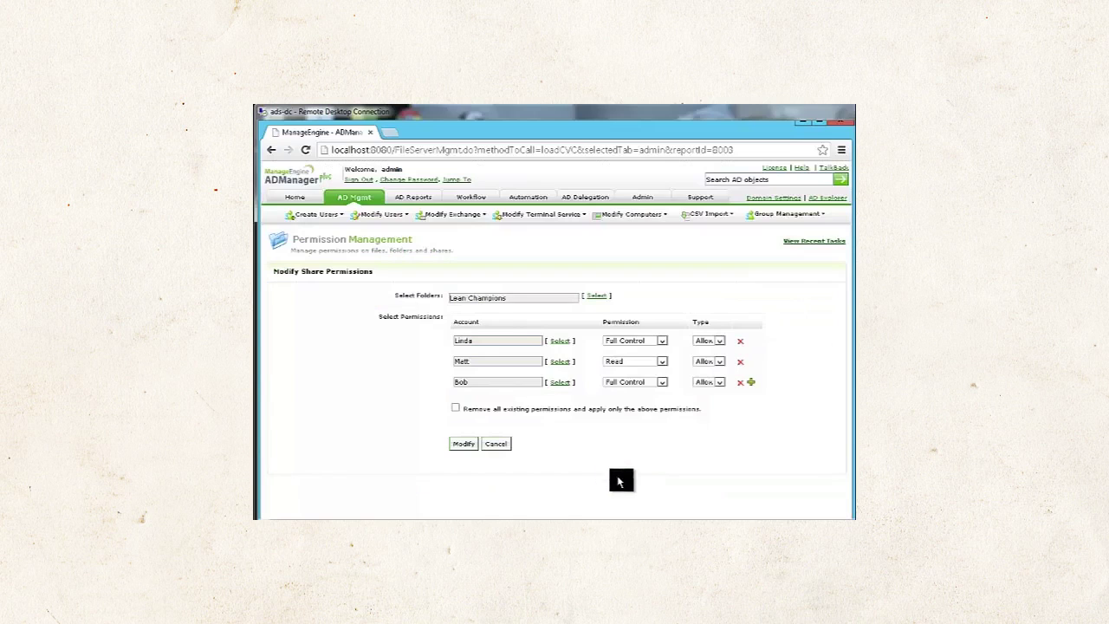
pyautogui.click(647, 388)
pyautogui.click(640, 398)
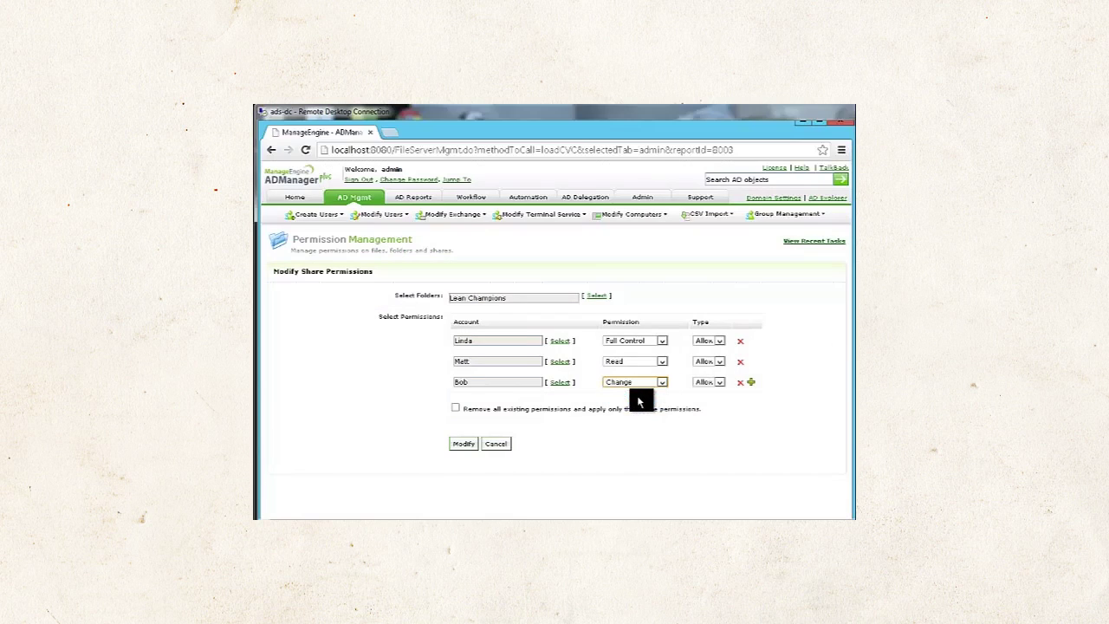
pyautogui.click(714, 384)
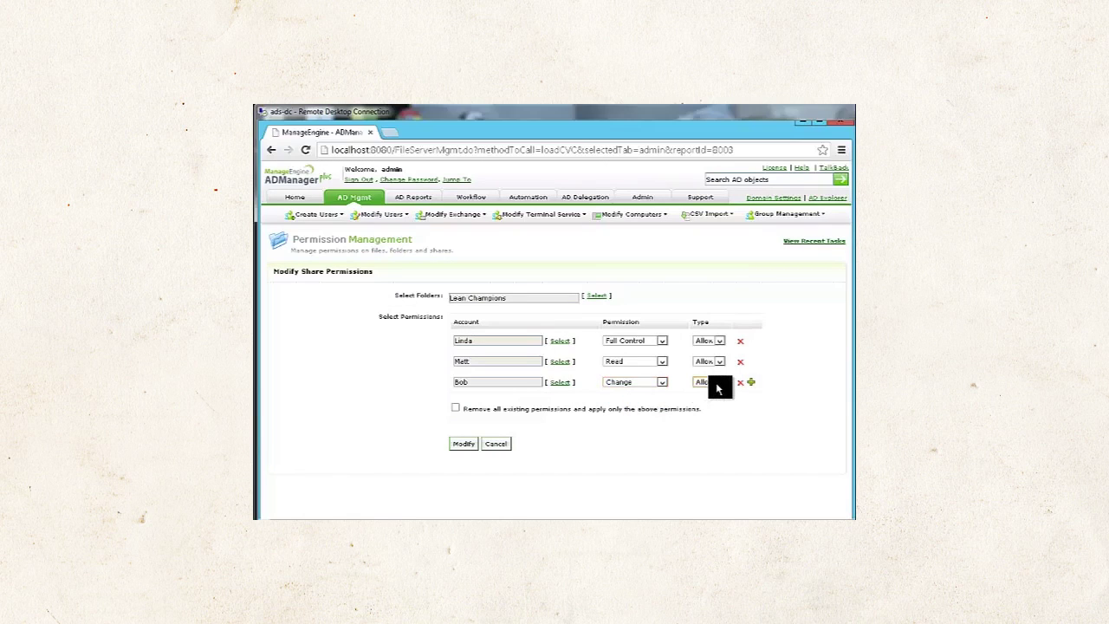
pyautogui.click(470, 449)
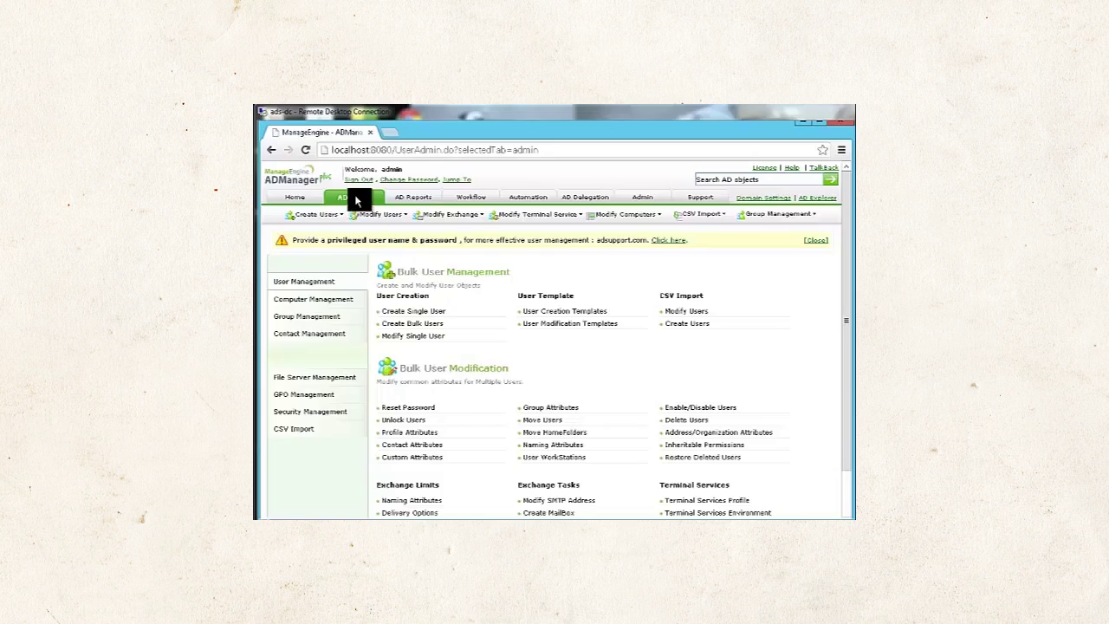
# Open Remove Share Permissions and set Finance Reports as the target share.
pyautogui.click(322, 380)
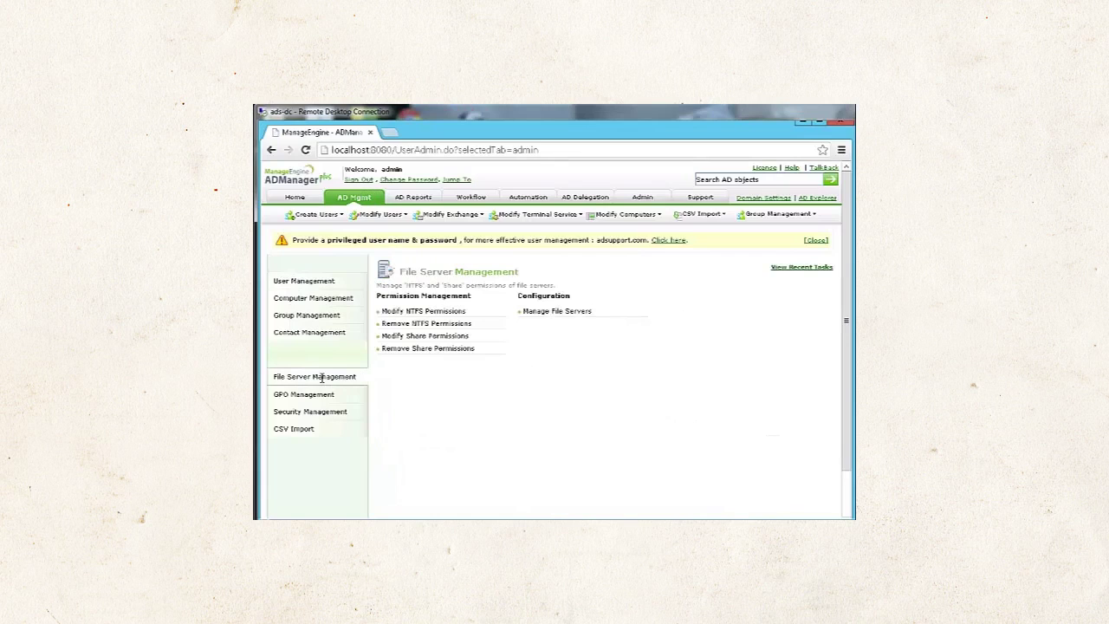
pyautogui.click(436, 348)
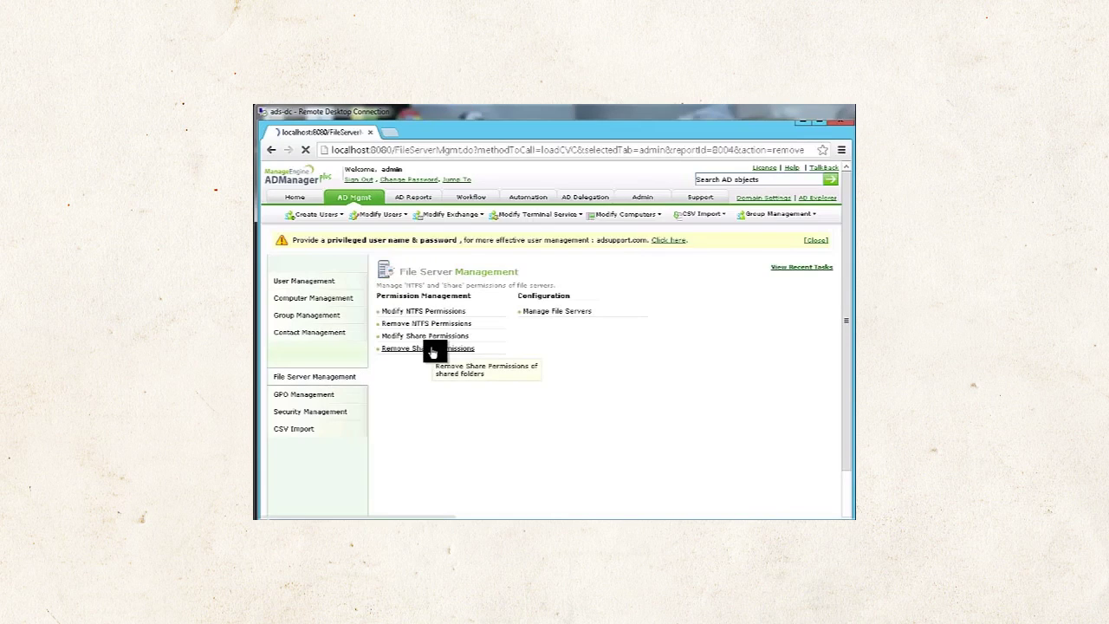
pyautogui.click(596, 296)
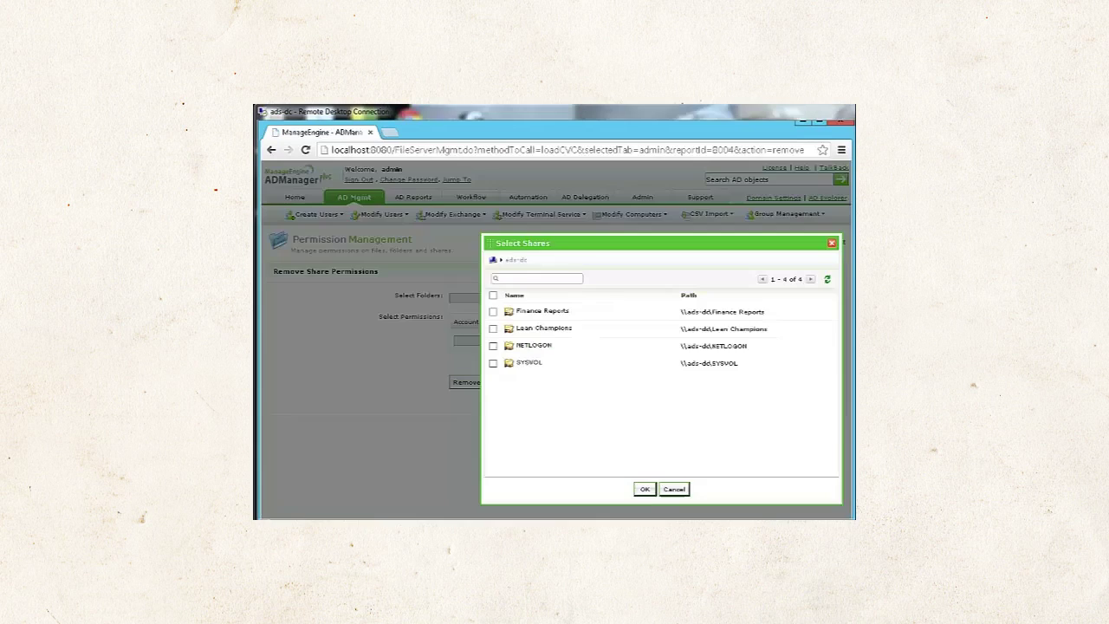
pyautogui.click(493, 311)
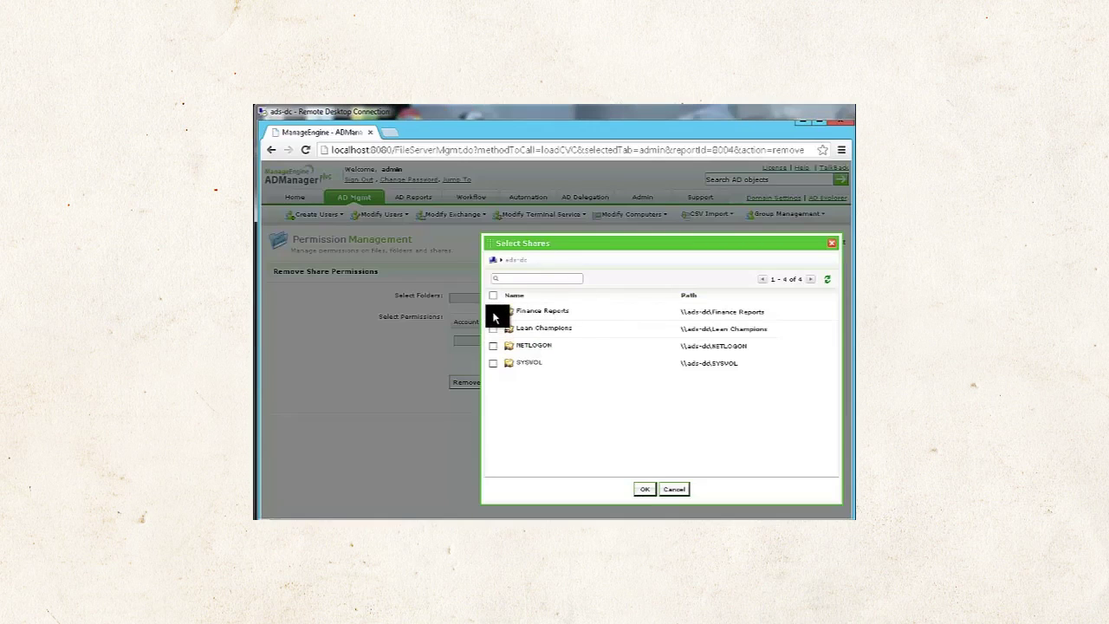
pyautogui.click(646, 490)
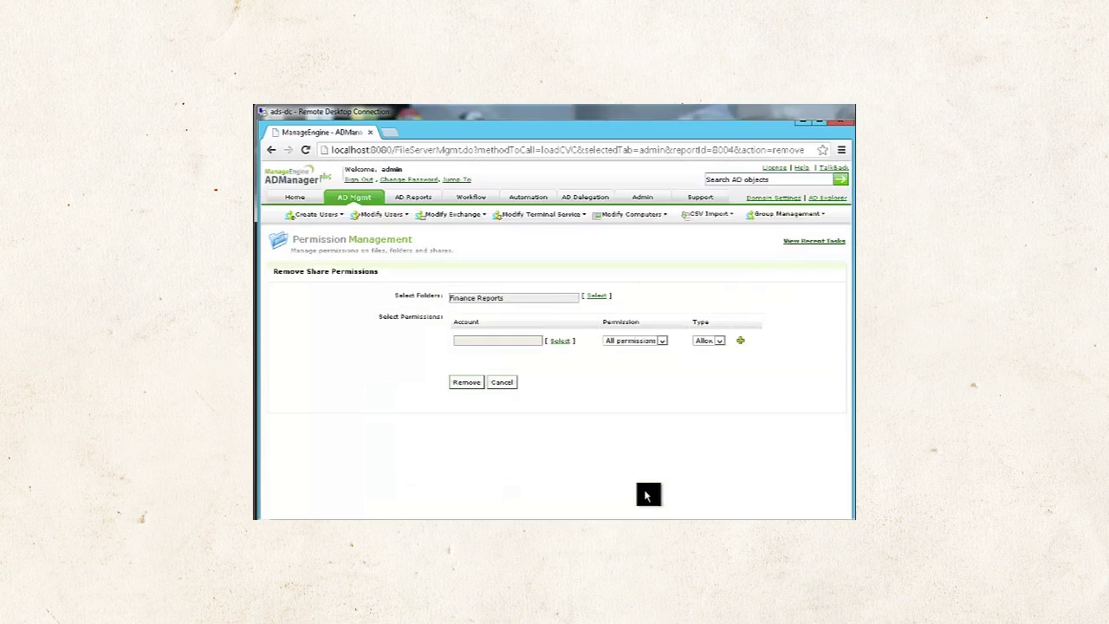
# Put the first user in the removal list with Full Control permission.
pyautogui.click(558, 344)
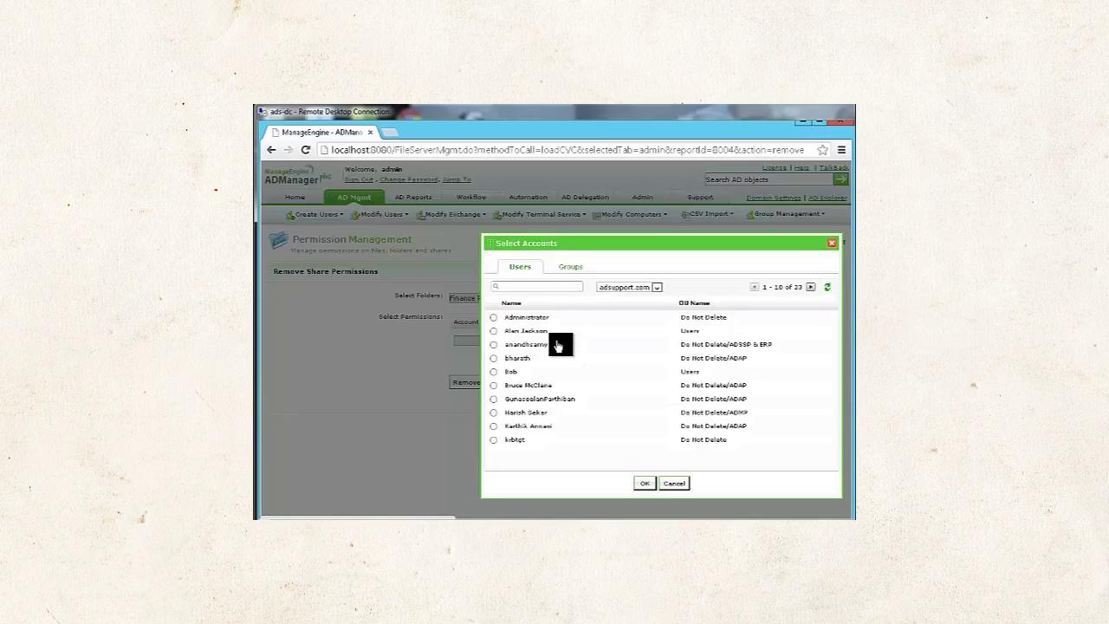
pyautogui.click(536, 284)
pyautogui.write('linda')
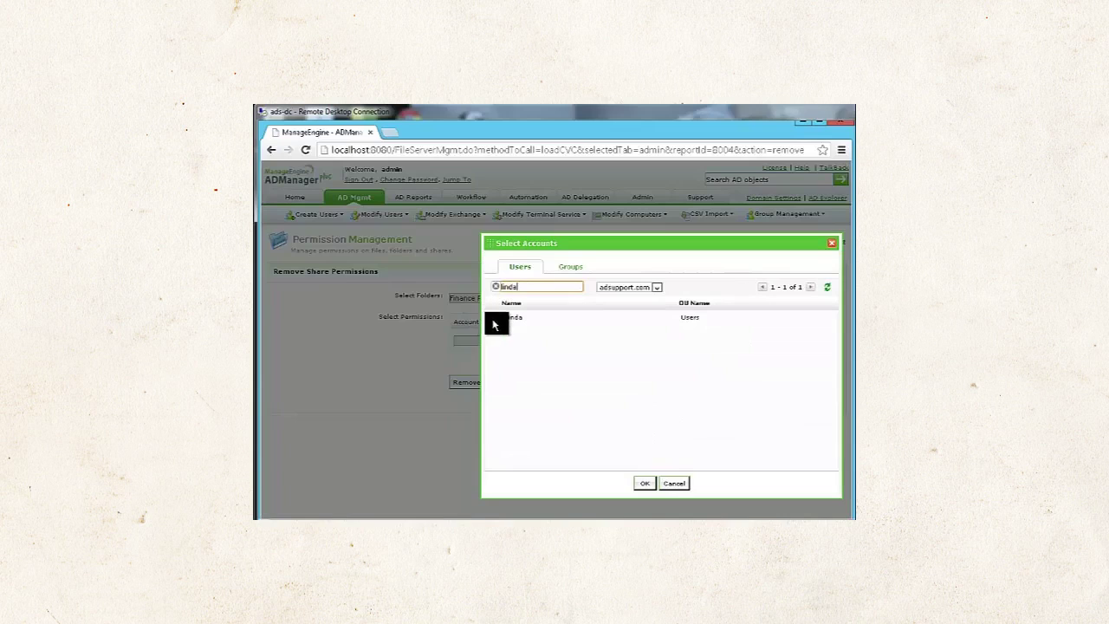
pyautogui.click(493, 317)
pyautogui.click(650, 484)
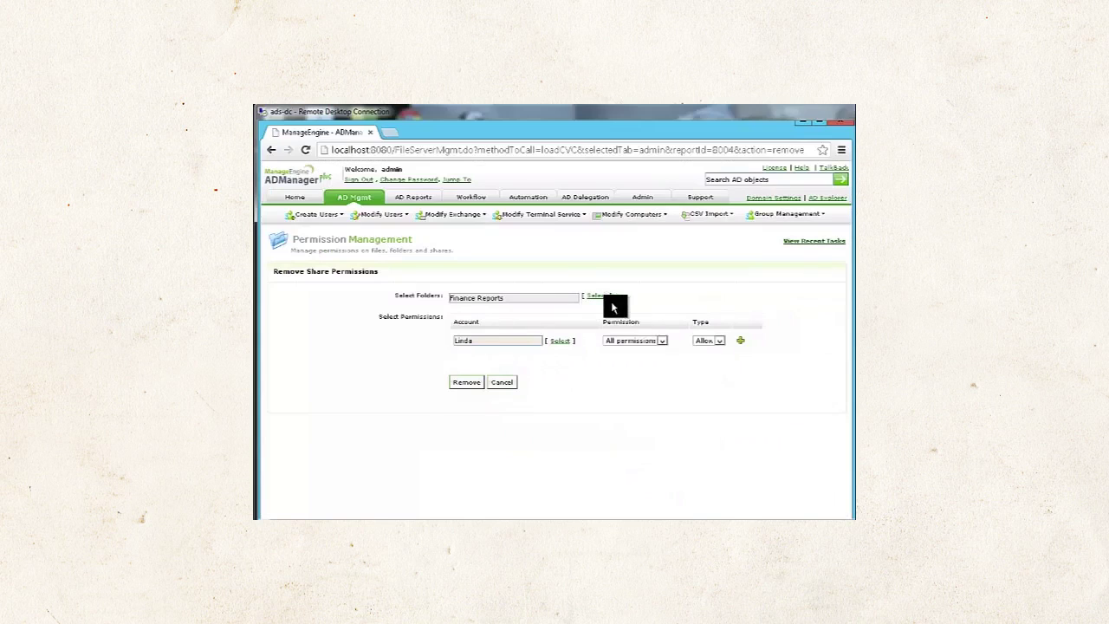
pyautogui.click(639, 342)
pyautogui.click(631, 358)
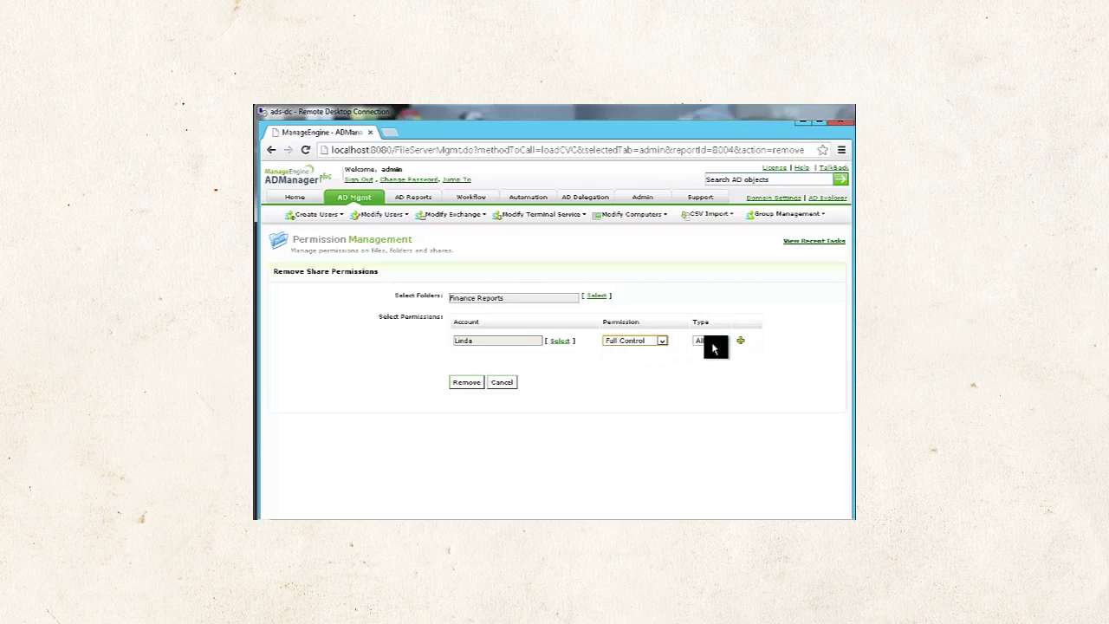
# Add a second removal row for another user with Change permission.
pyautogui.click(743, 344)
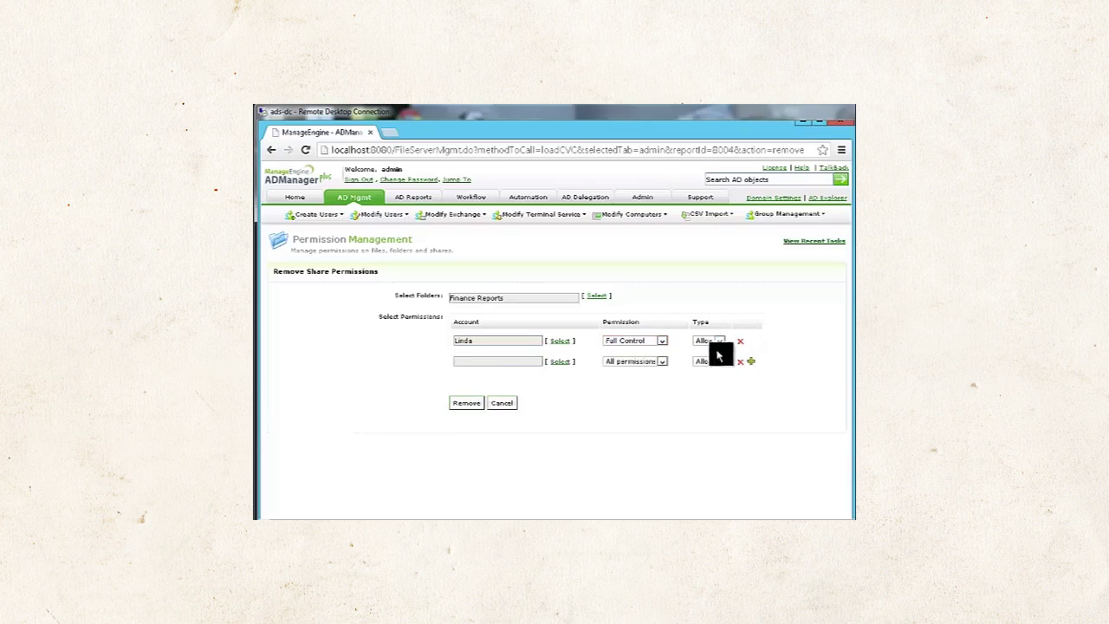
pyautogui.click(559, 362)
pyautogui.click(522, 287)
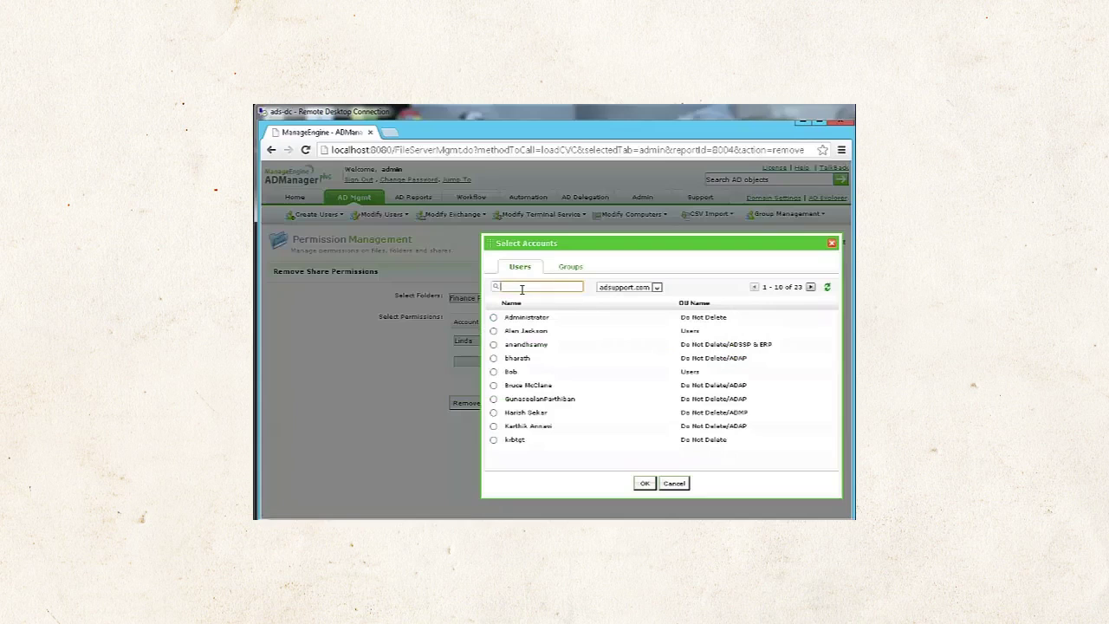
pyautogui.write('bob')
pyautogui.click(494, 317)
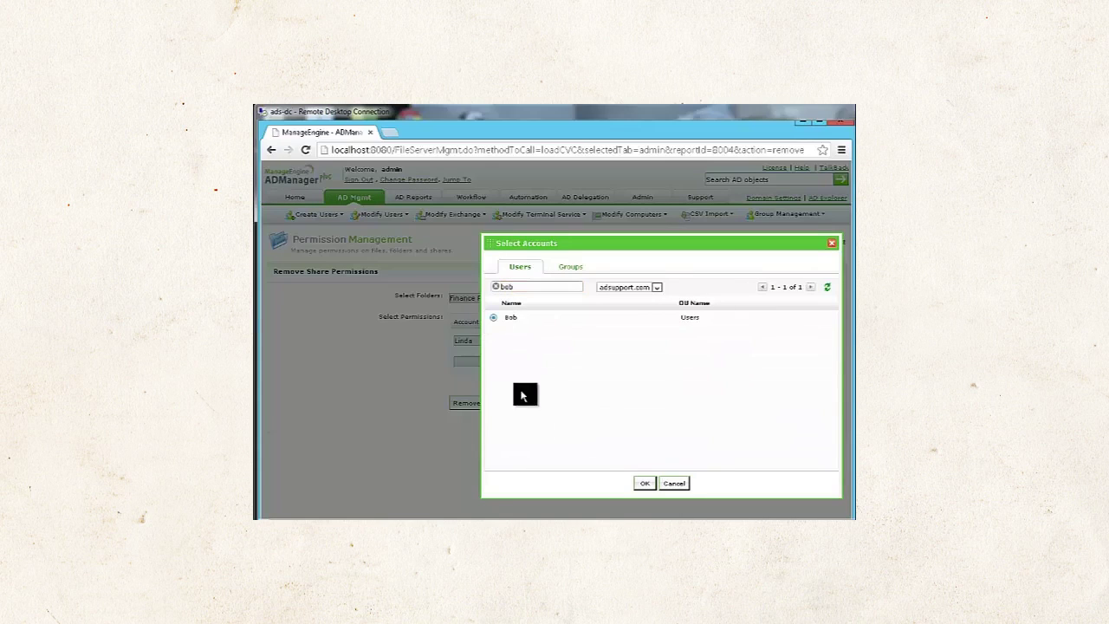
pyautogui.click(641, 482)
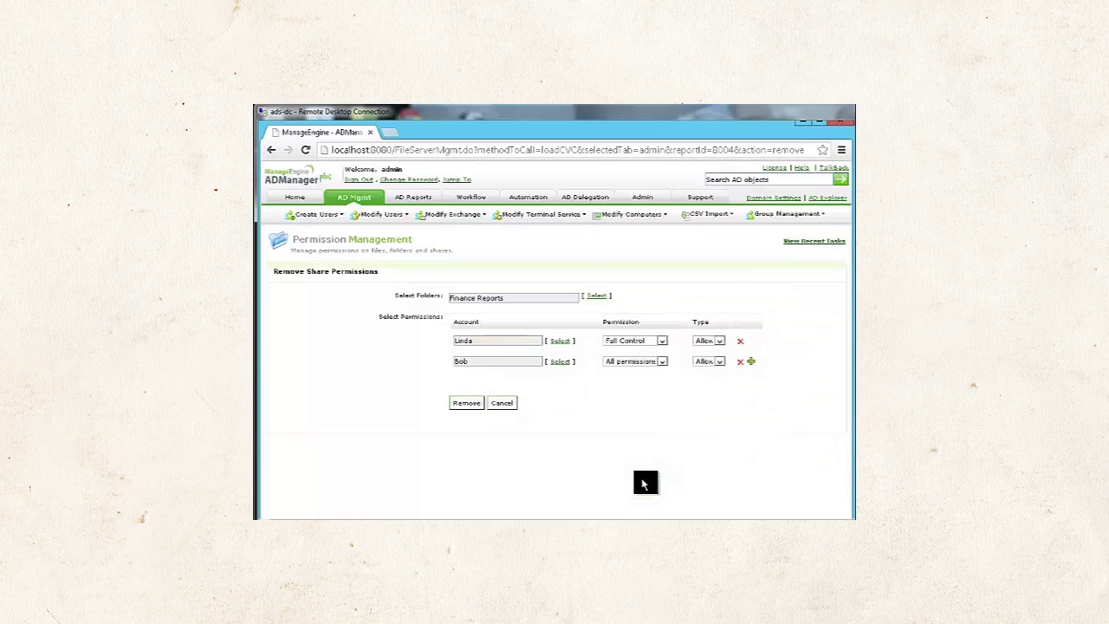
pyautogui.click(650, 360)
pyautogui.click(618, 385)
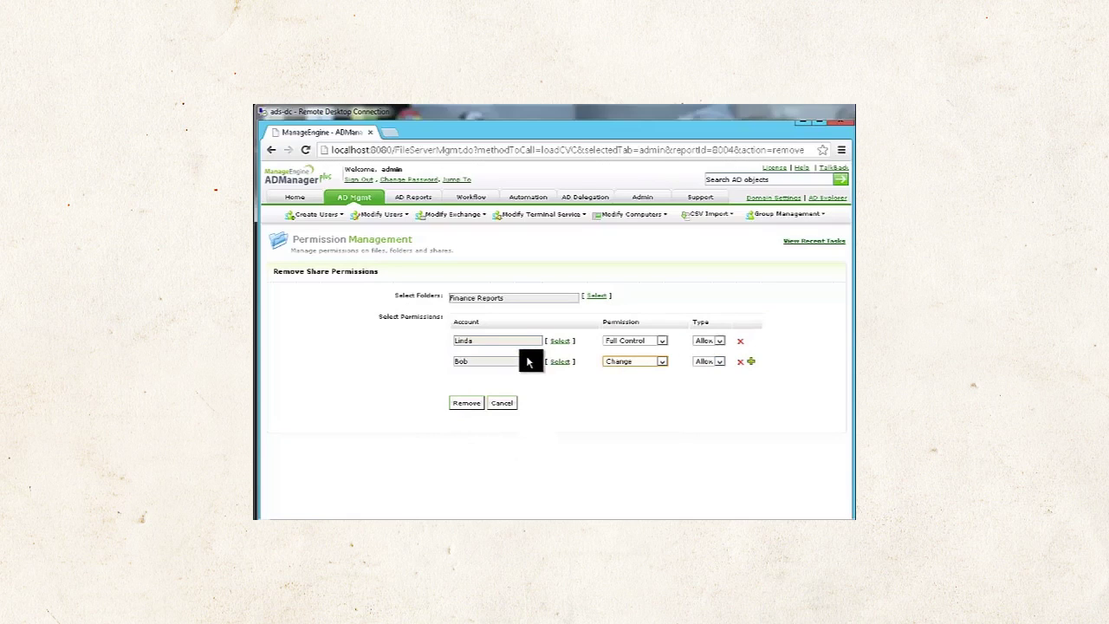
# Add the third user with Read permission and remove all listed permissions from Finance Reports.
pyautogui.click(751, 364)
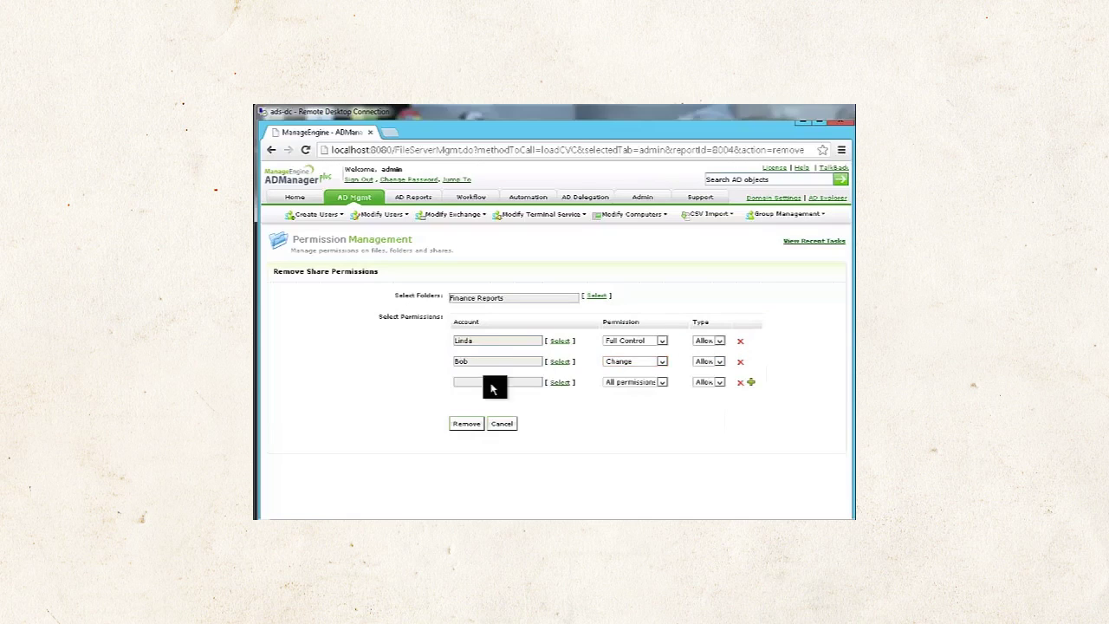
pyautogui.click(559, 382)
pyautogui.click(525, 287)
pyautogui.write('matt')
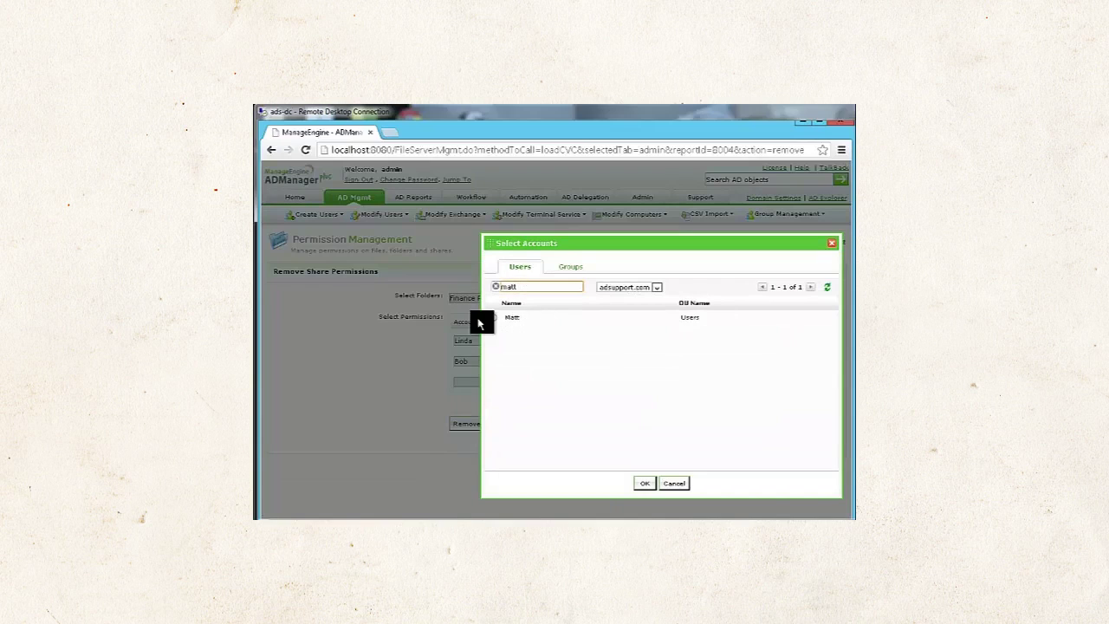
pyautogui.click(493, 317)
pyautogui.click(644, 482)
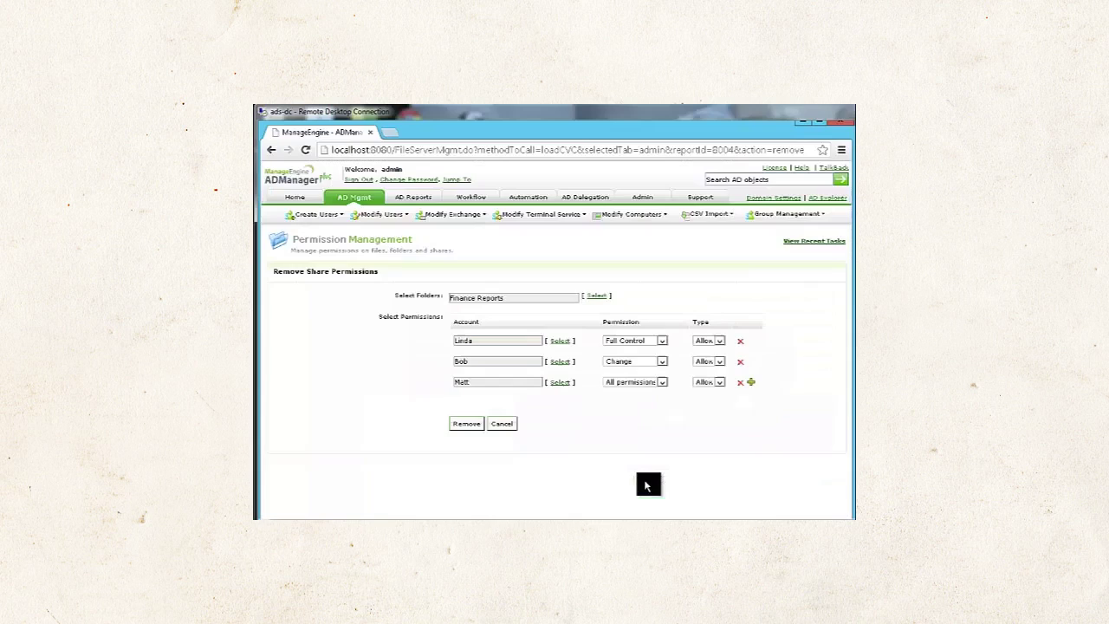
pyautogui.click(648, 382)
pyautogui.click(625, 414)
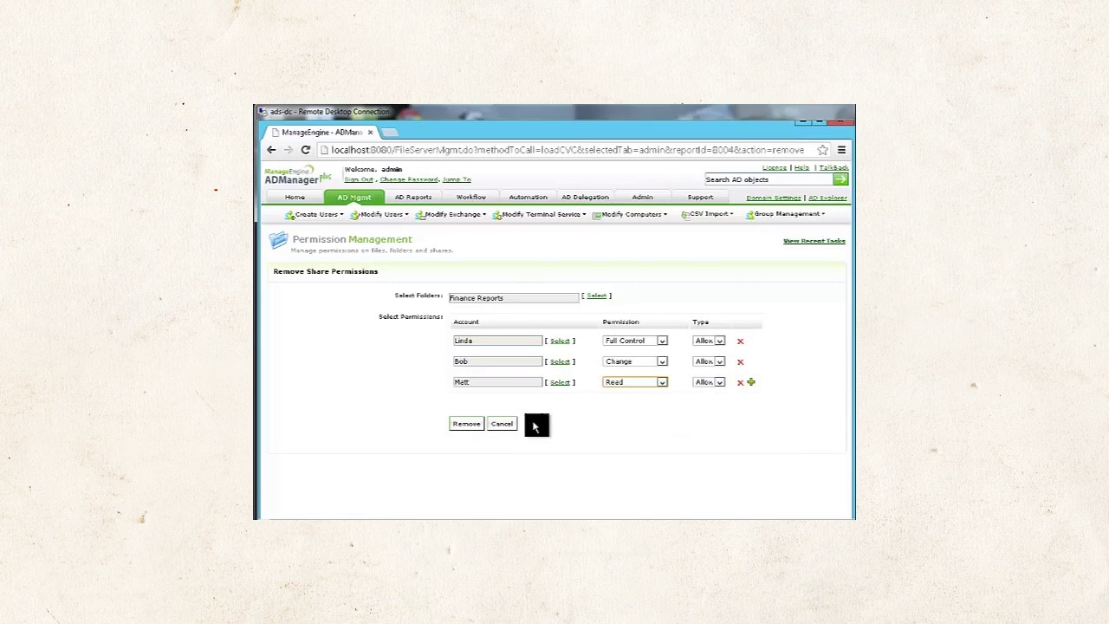
pyautogui.click(472, 425)
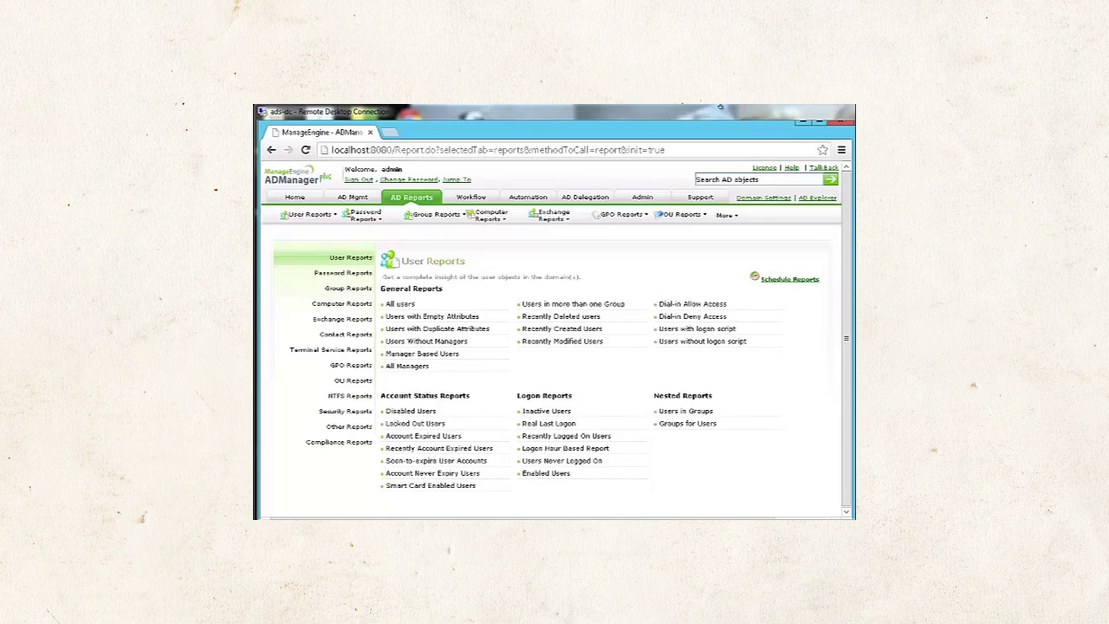
# Open the NTFS 'Folders accessible by Accounts' report under AD Reports.
pyautogui.click(413, 200)
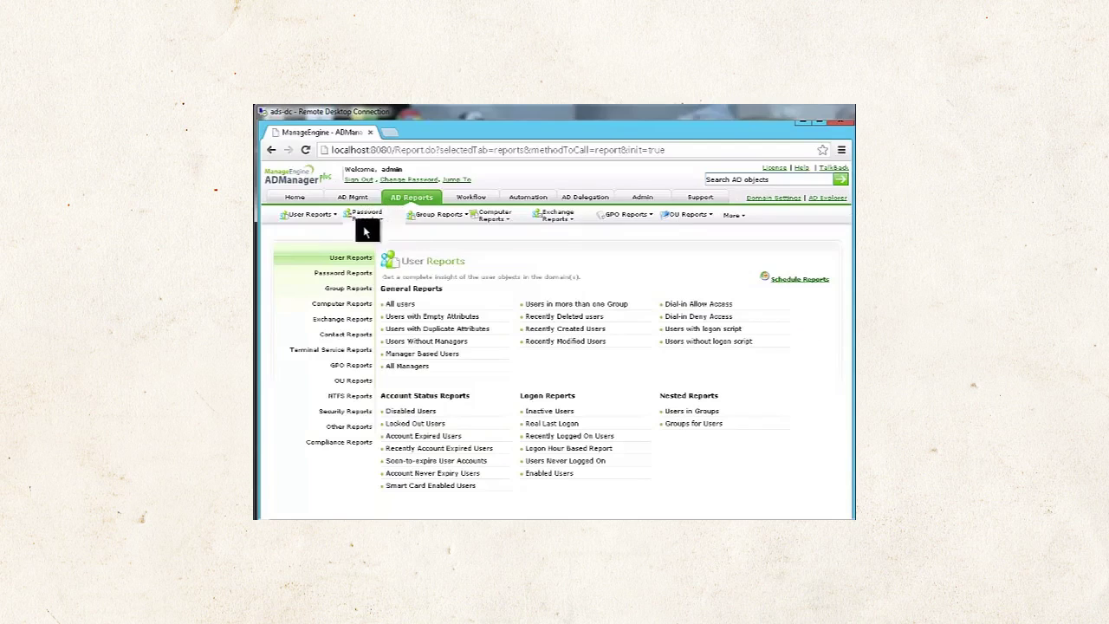
pyautogui.click(346, 401)
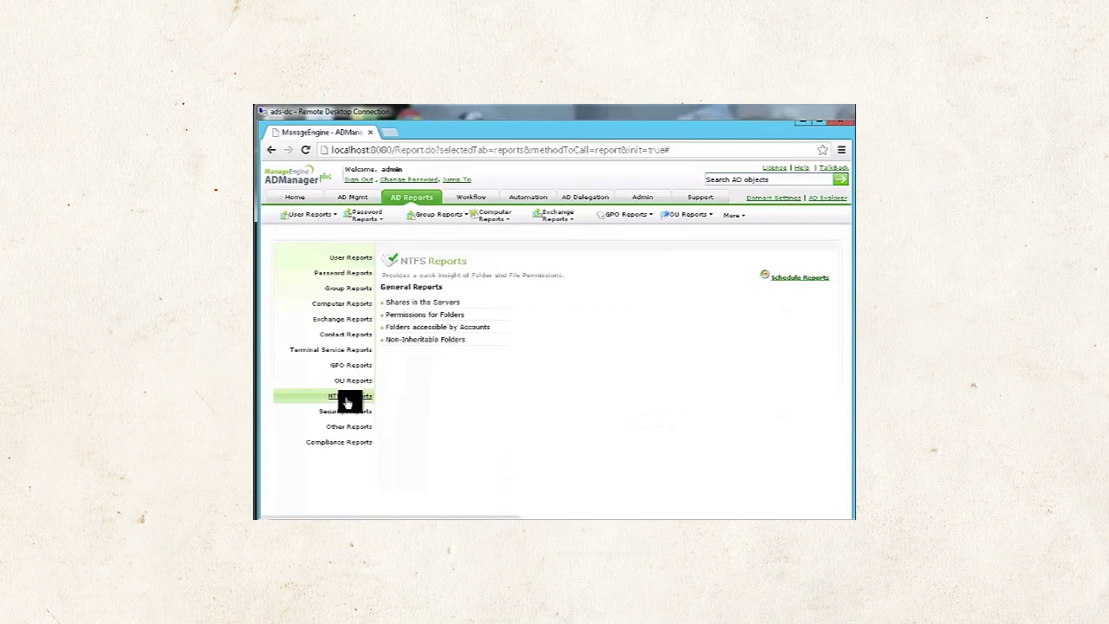
pyautogui.click(472, 329)
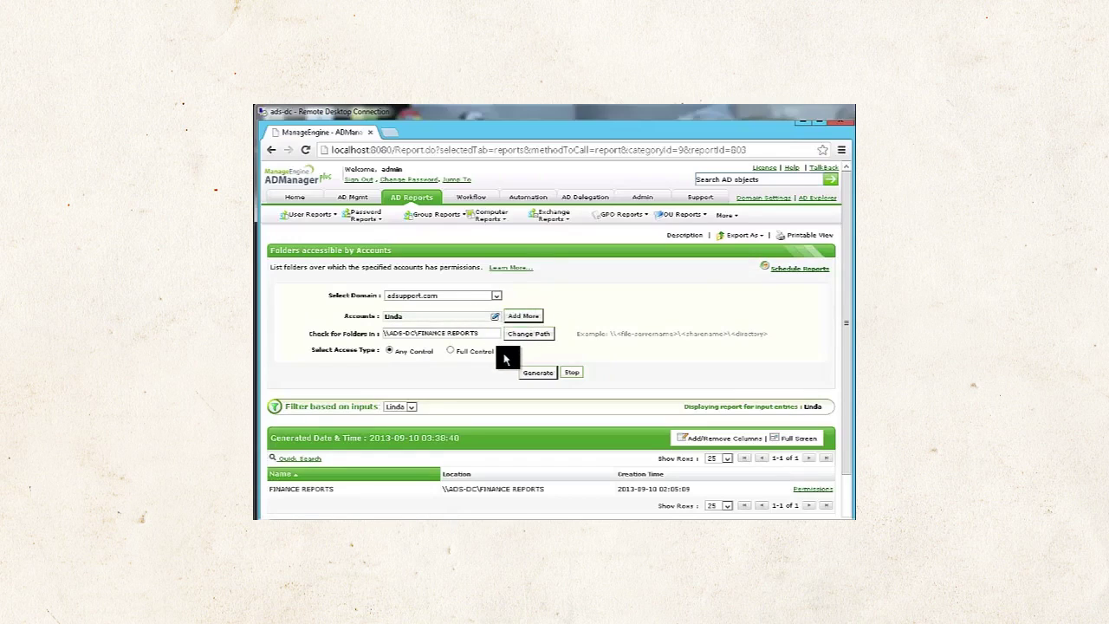
pyautogui.scroll(-1, 554, 351)
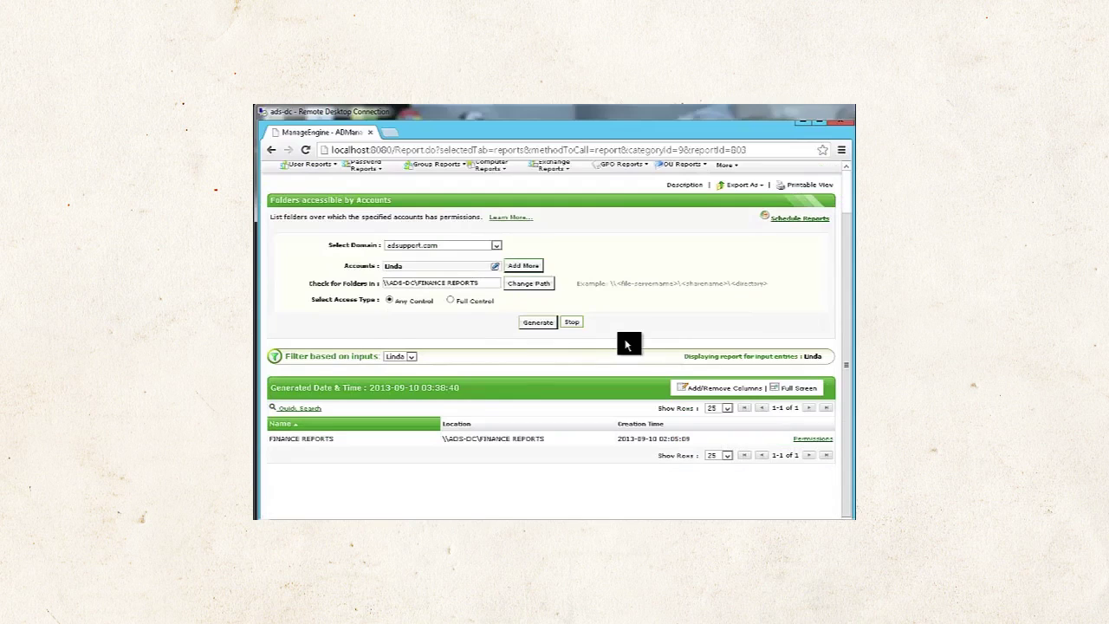
pyautogui.click(811, 440)
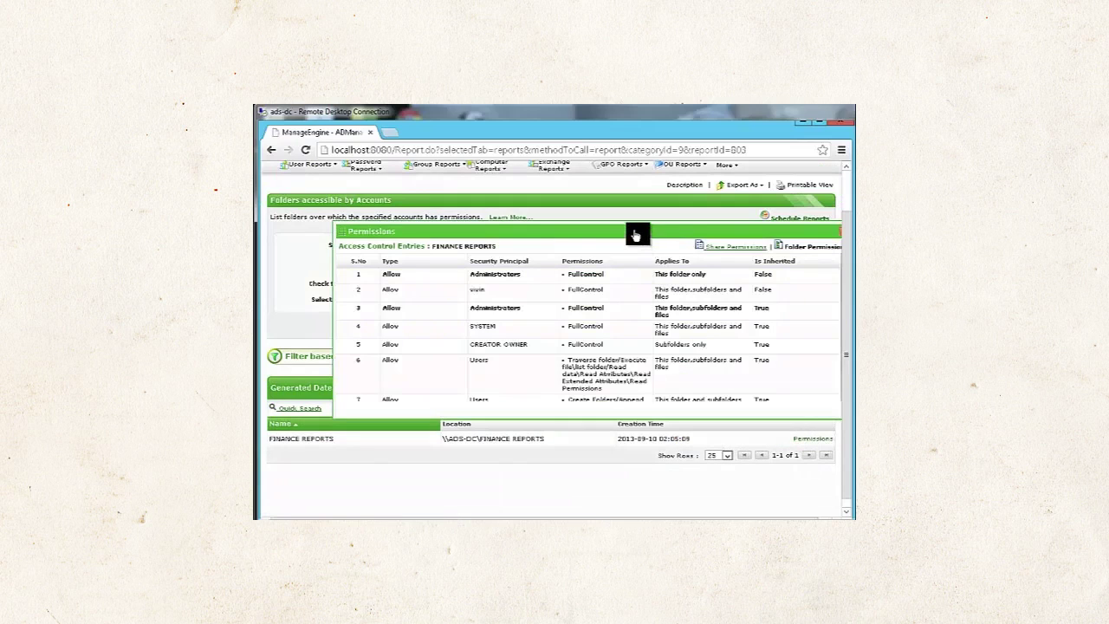
pyautogui.moveTo(633, 236); pyautogui.dragTo(562, 245)
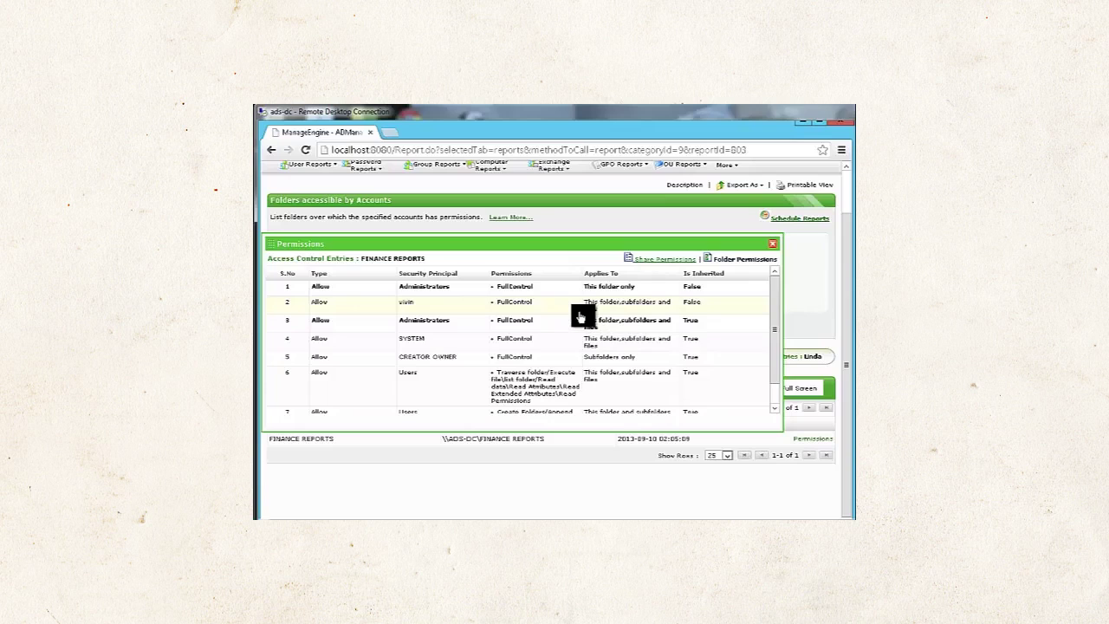
pyautogui.click(772, 244)
pyautogui.scroll(3, 389, 210)
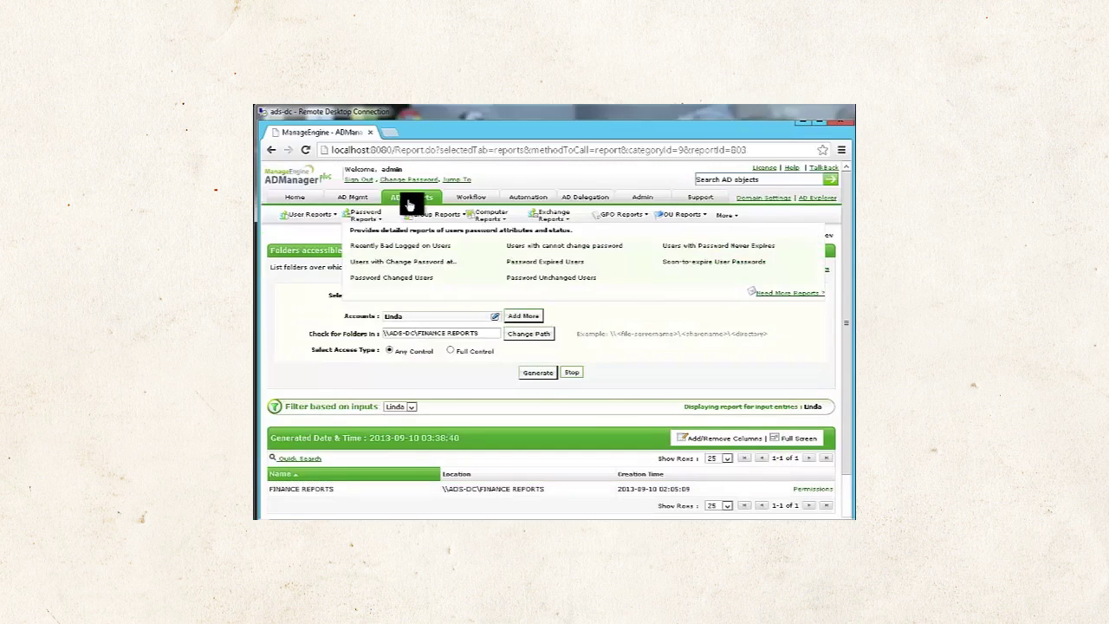
# Go to AD Mgmt > File Server Management to list NTFS and share permission tasks.
pyautogui.click(355, 199)
pyautogui.click(314, 376)
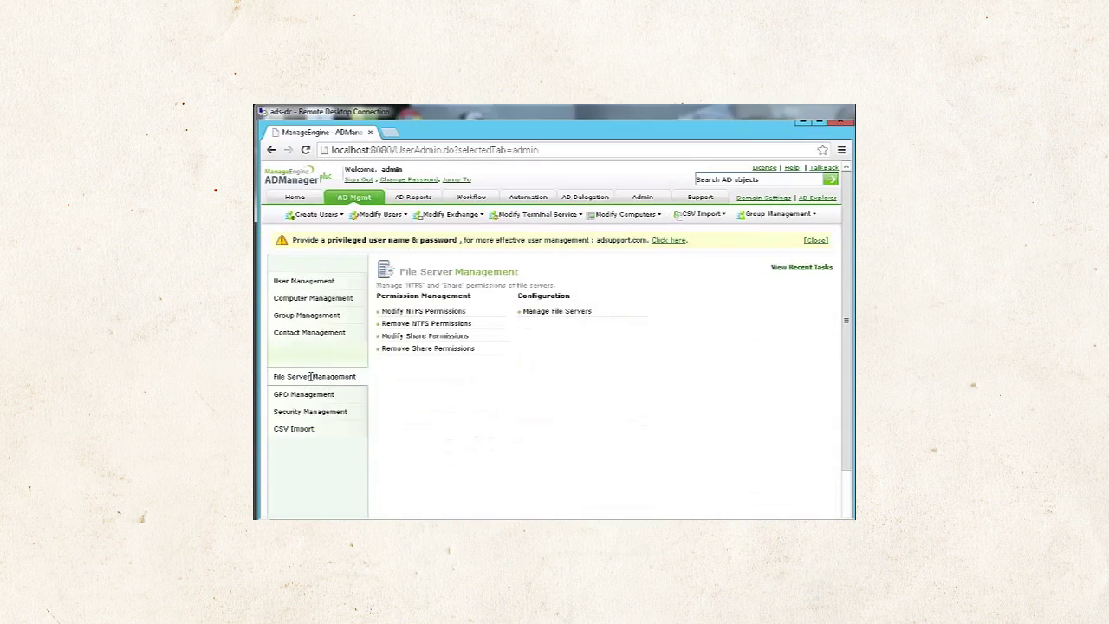